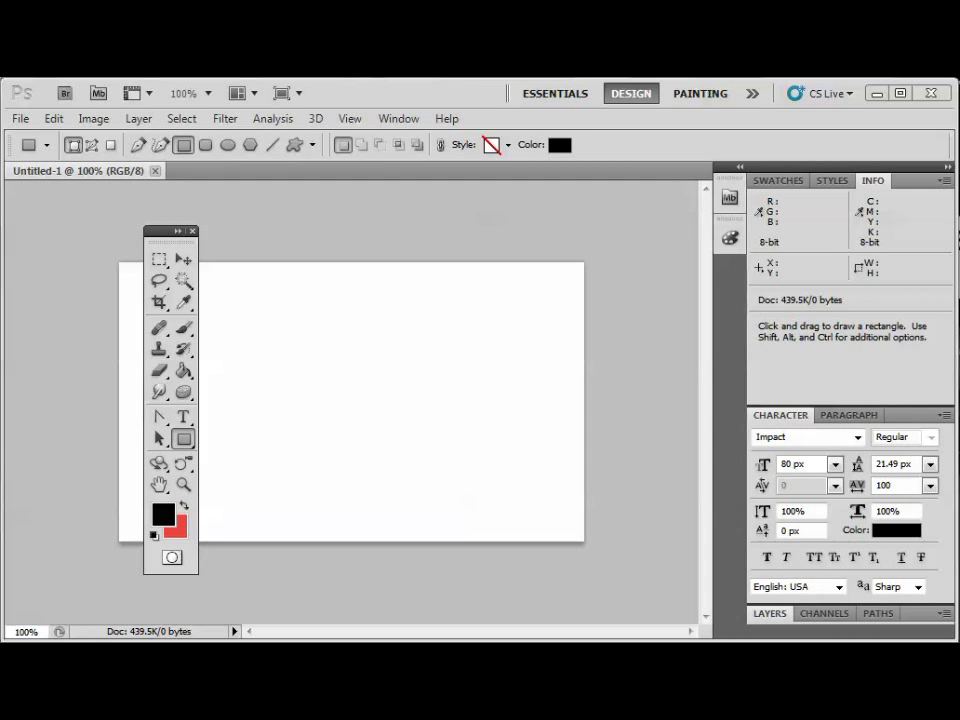
# Activate the Custom Shape Tool and browse the available shapes in its shape list
pyautogui.click(183, 438)
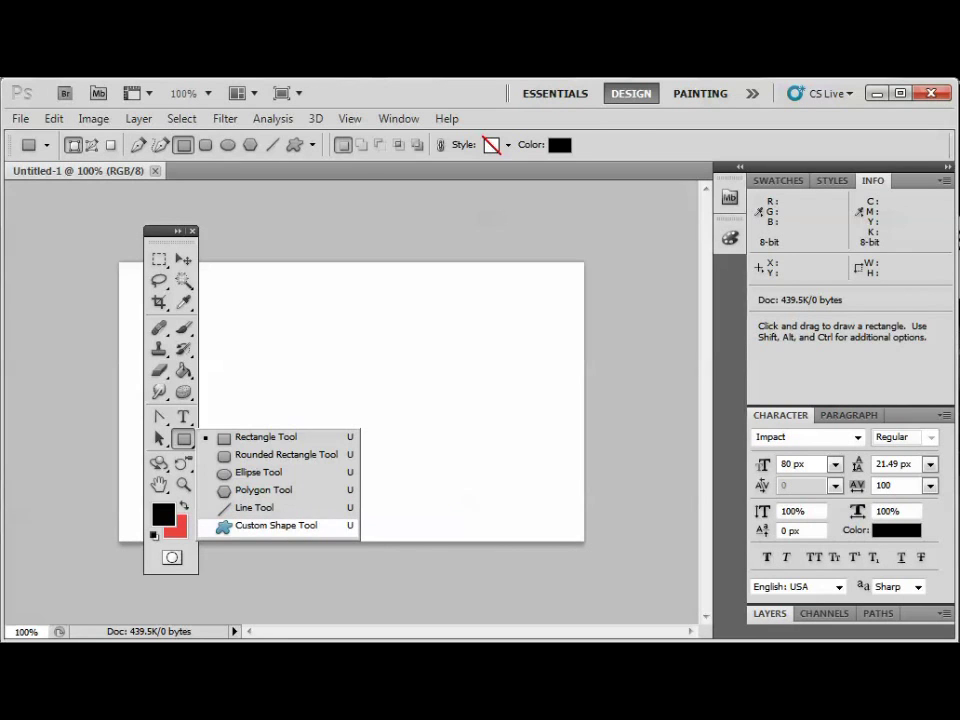
pyautogui.click(276, 525)
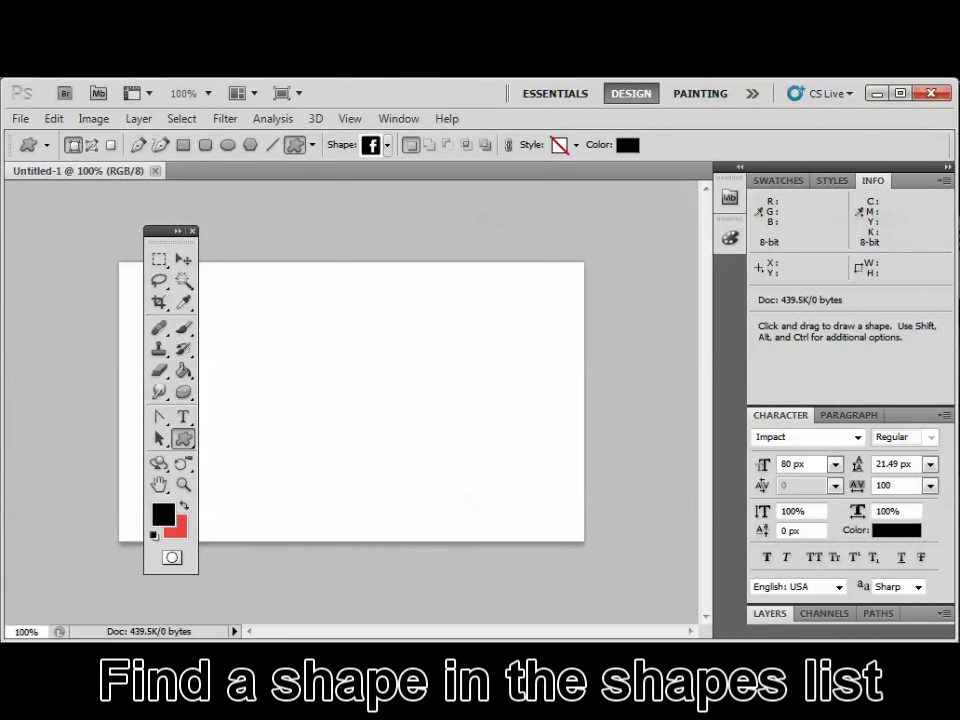
pyautogui.click(387, 145)
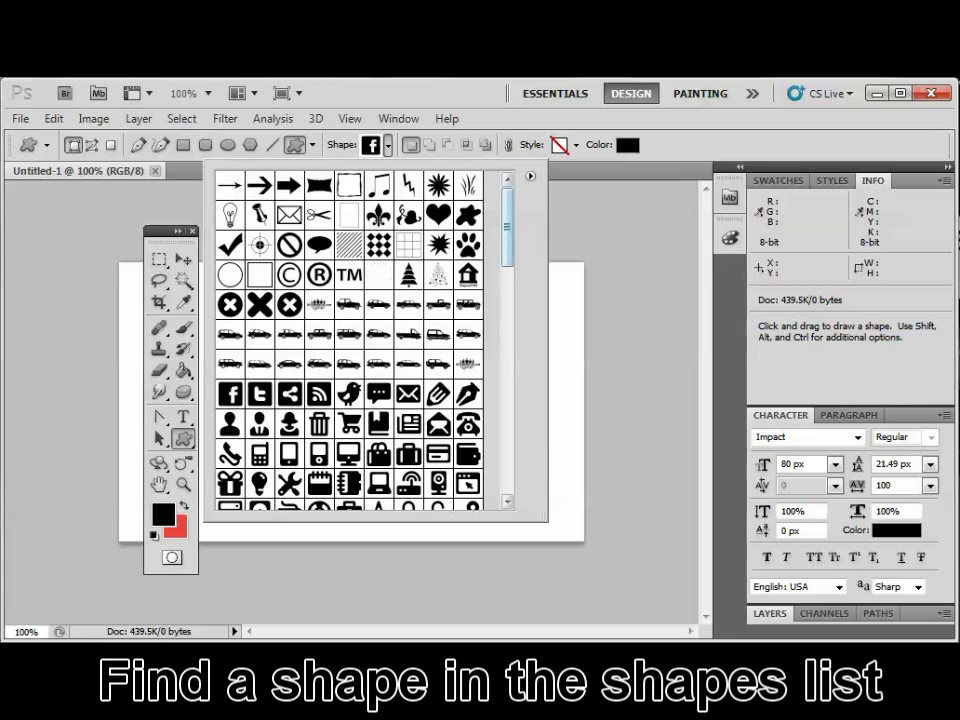
pyautogui.moveTo(507, 227); pyautogui.dragTo(508, 193)
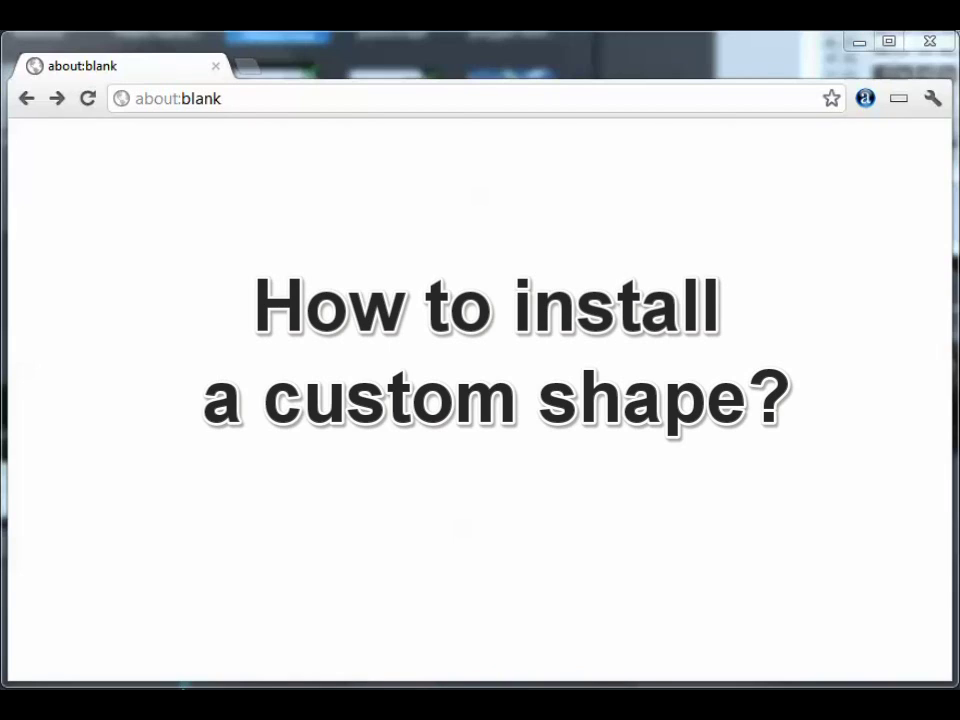
pyautogui.hotkey('ctrl', 'l')
pyautogui.write('www.')
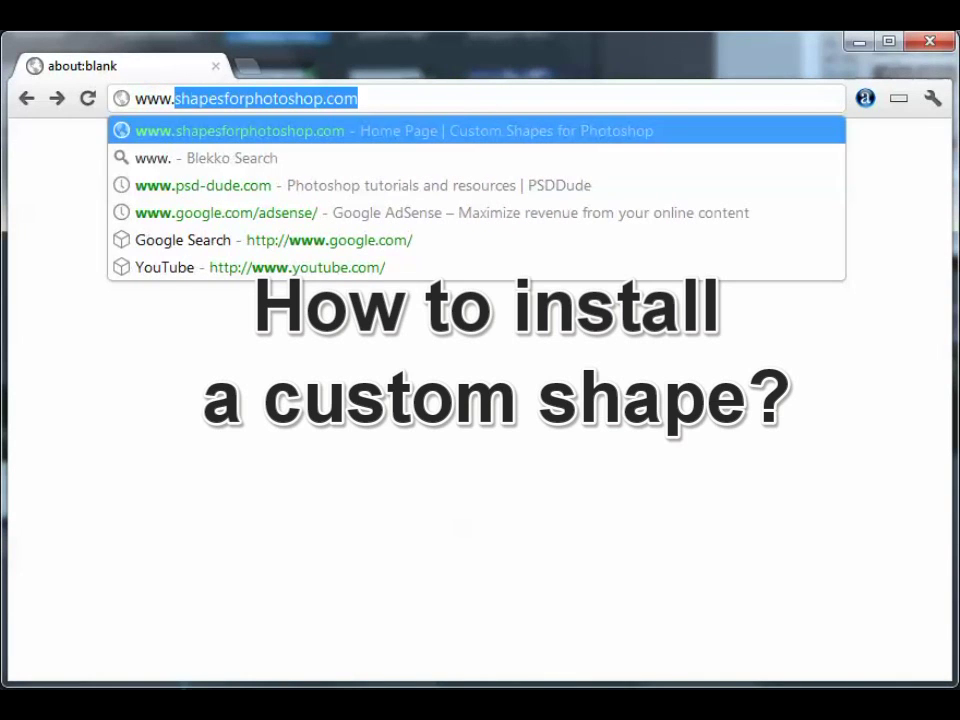
pyautogui.press('Return')
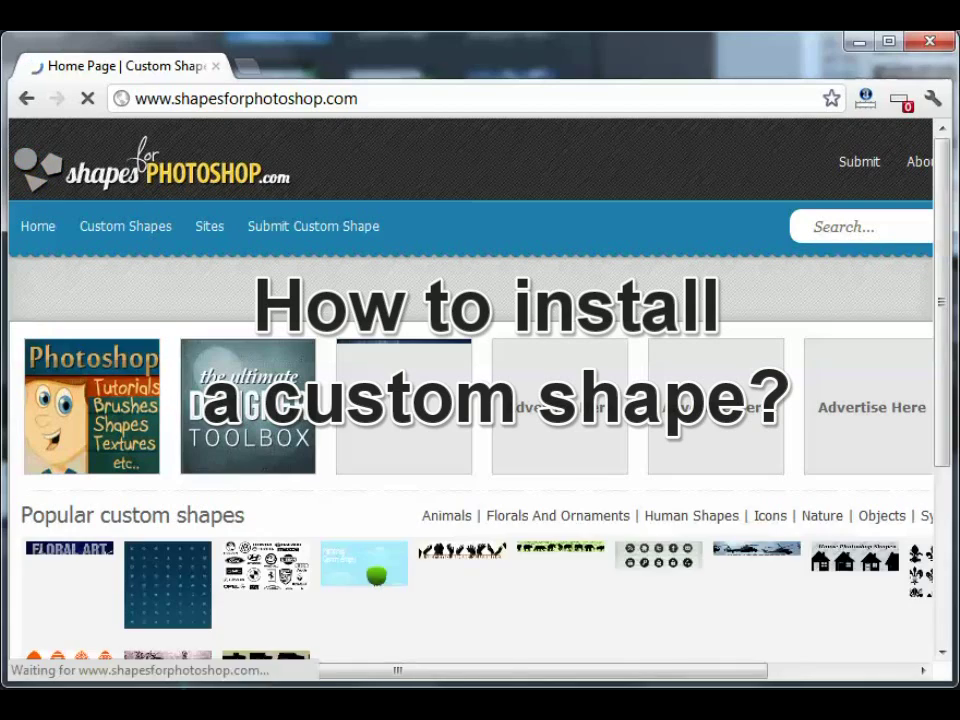
pyautogui.scroll(-2, 470, 390)
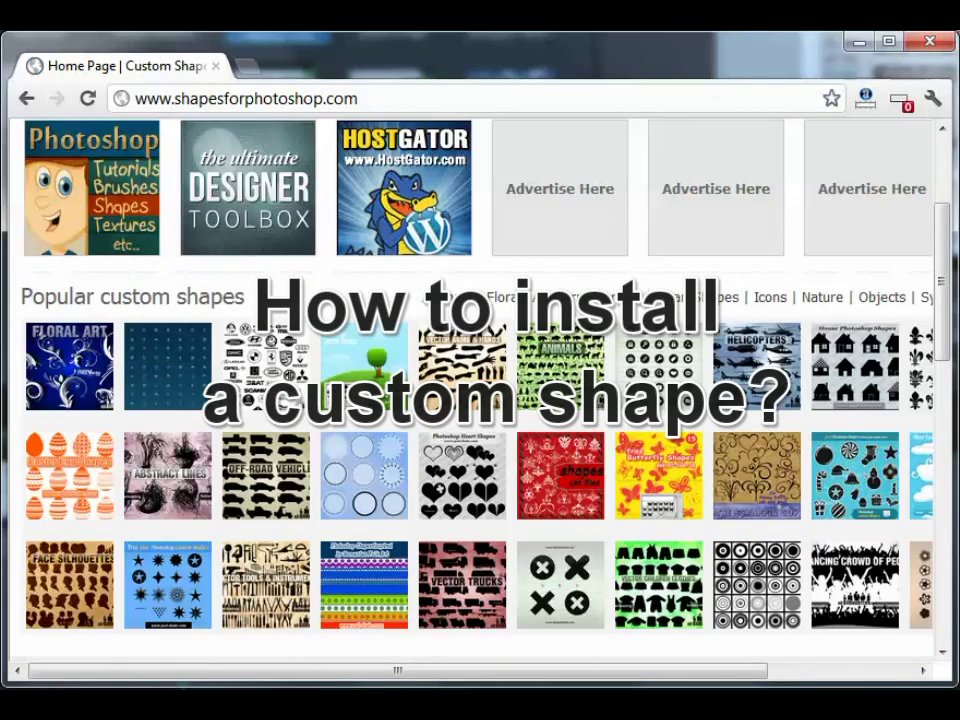
pyautogui.scroll(2, 470, 390)
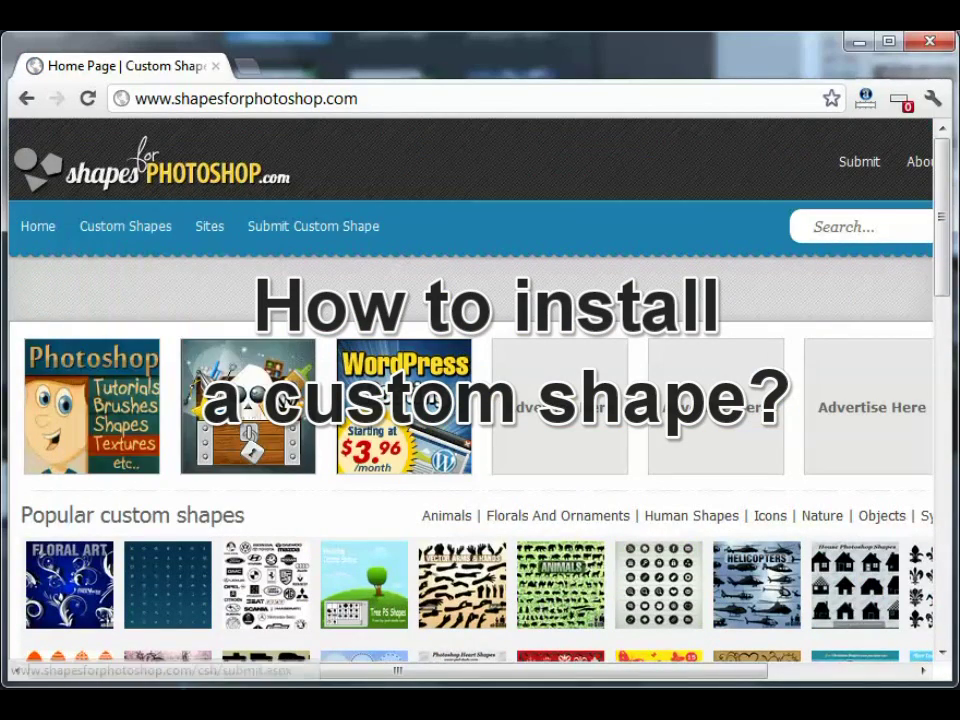
# Search the site for "medieval" and open the Medieval Flowers Heraldry Shapes pack
pyautogui.click(814, 226)
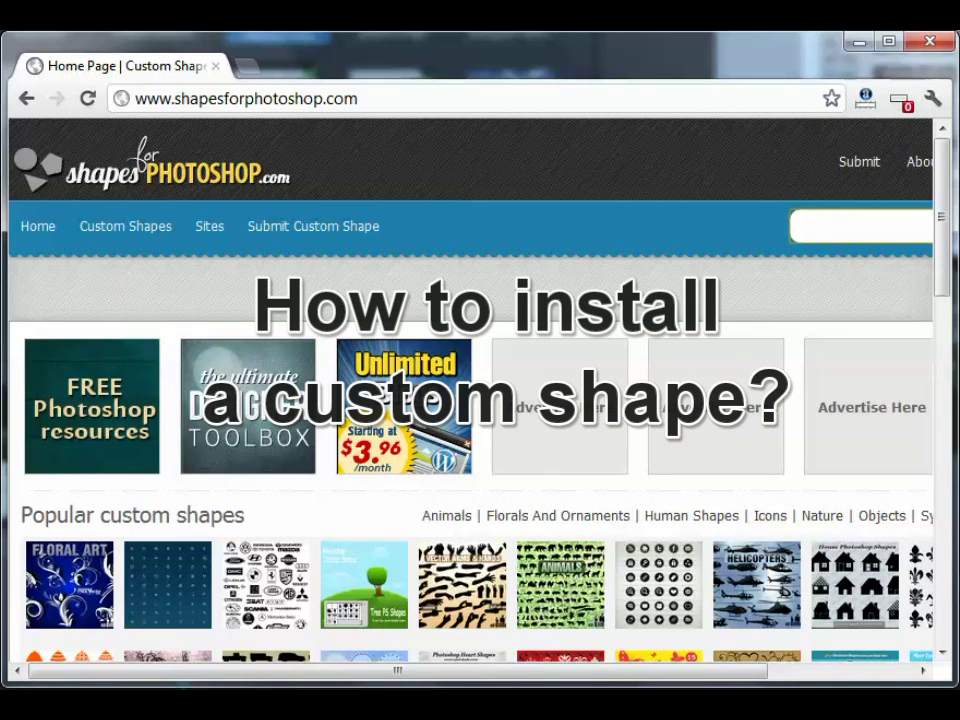
pyautogui.write('medieval')
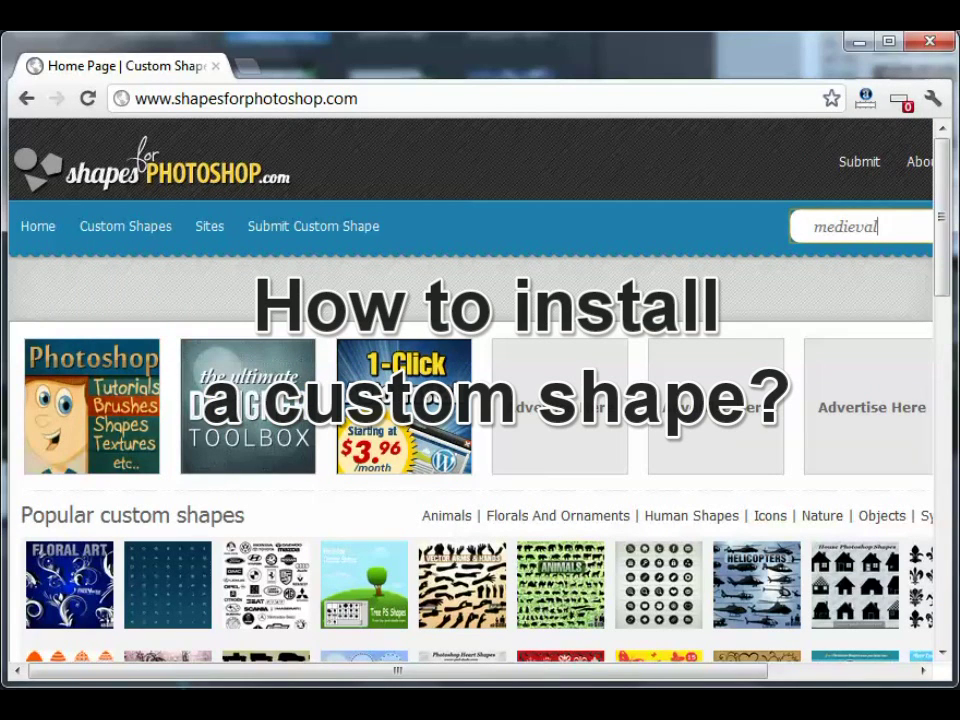
pyautogui.press('Return')
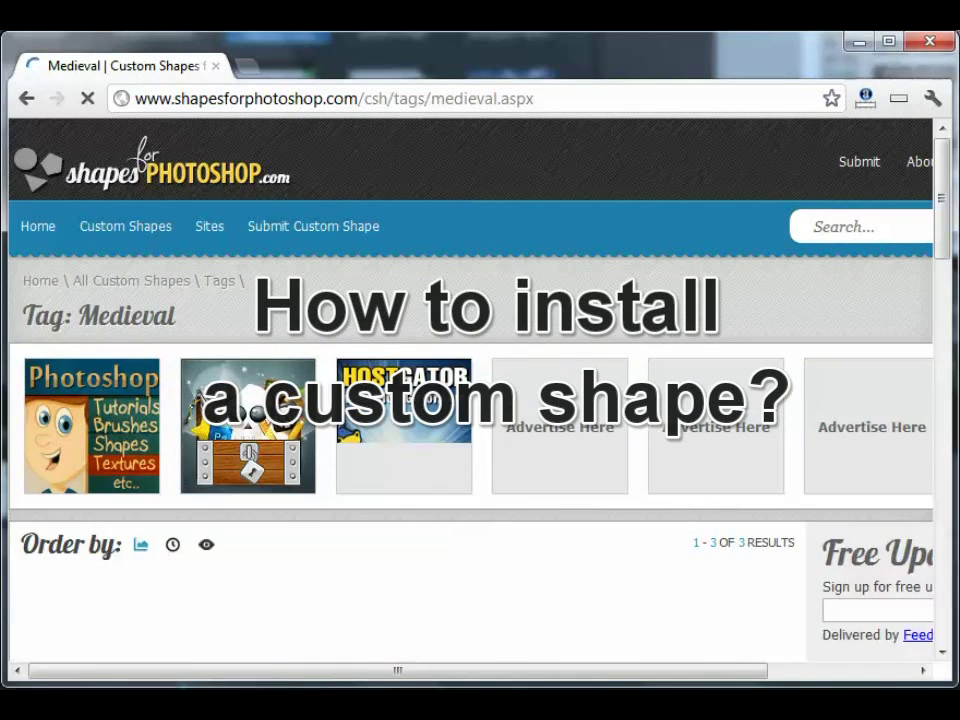
pyautogui.scroll(-3, 470, 390)
pyautogui.scroll(-2, 470, 390)
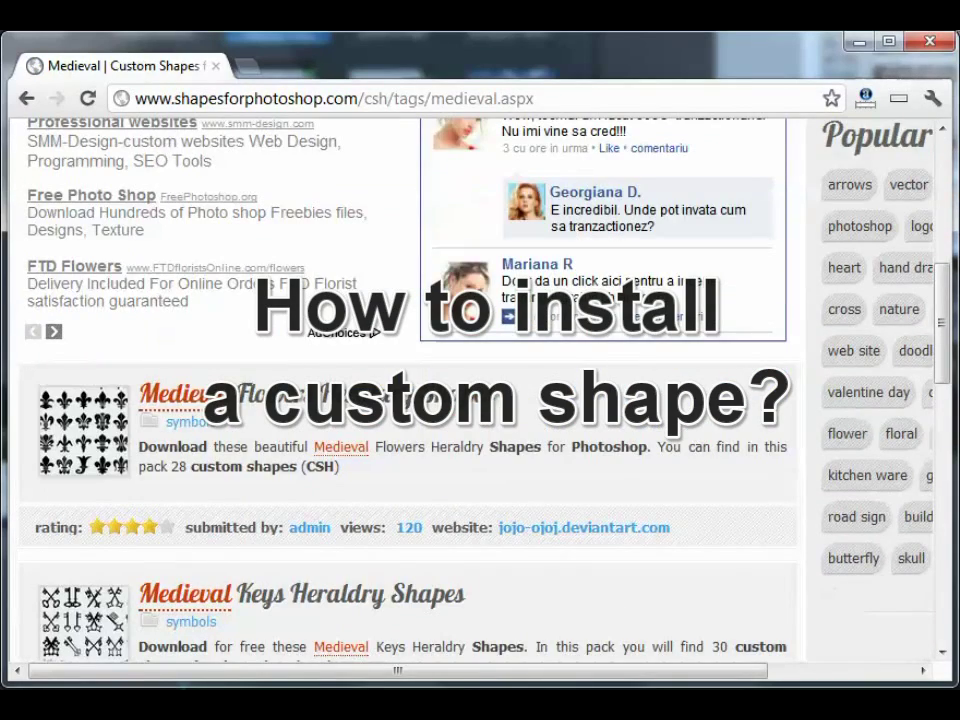
pyautogui.scroll(-1, 470, 390)
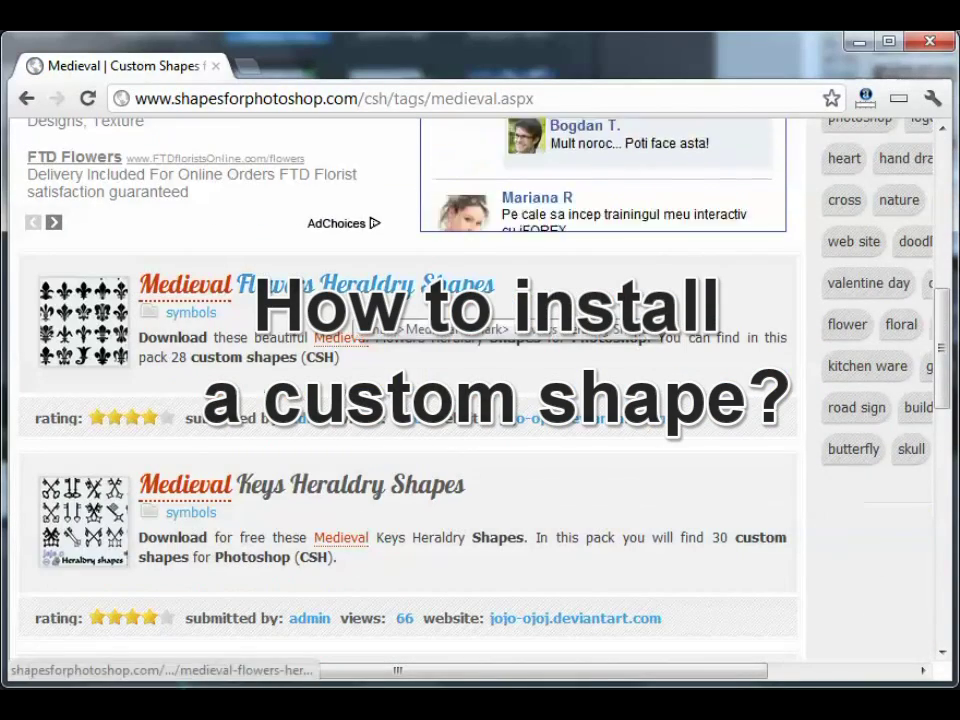
pyautogui.click(390, 290)
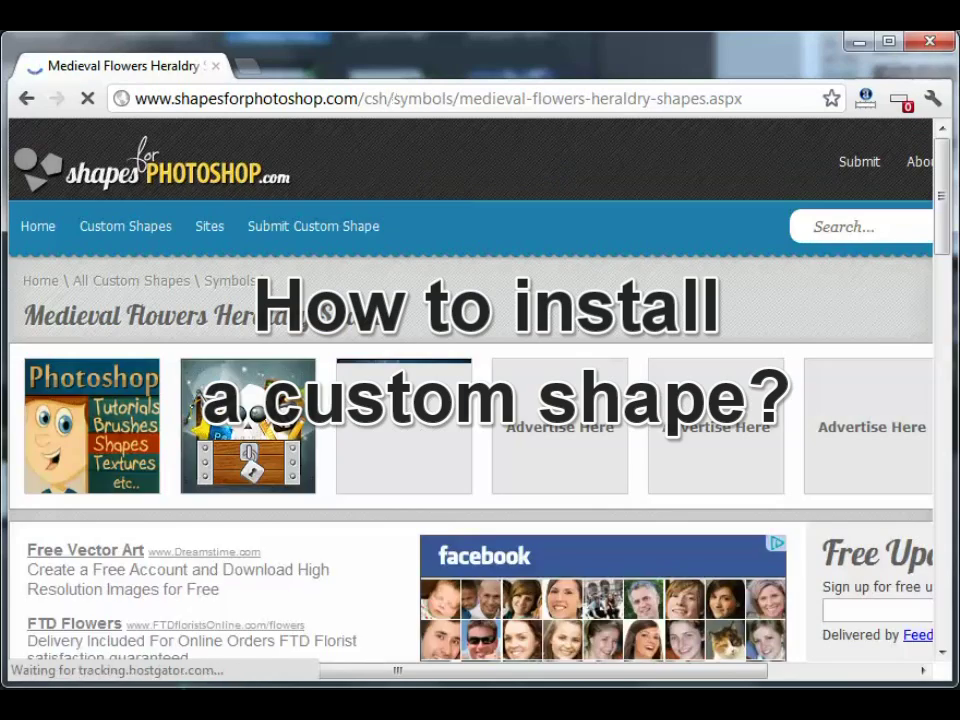
# Download the Medieval Flowers Heraldry Shapes archive to the Custom Shapes for Photoshop folder on drive C
pyautogui.scroll(-3, 330, 290)
pyautogui.scroll(-3, 470, 390)
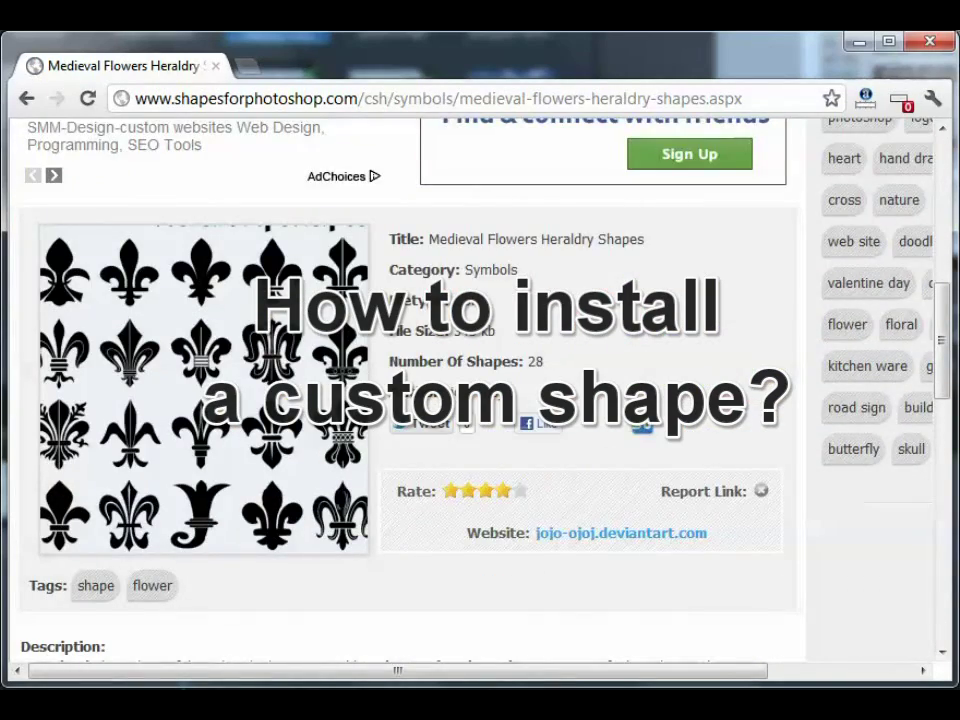
pyautogui.scroll(-2, 470, 390)
pyautogui.scroll(-2, 408, 530)
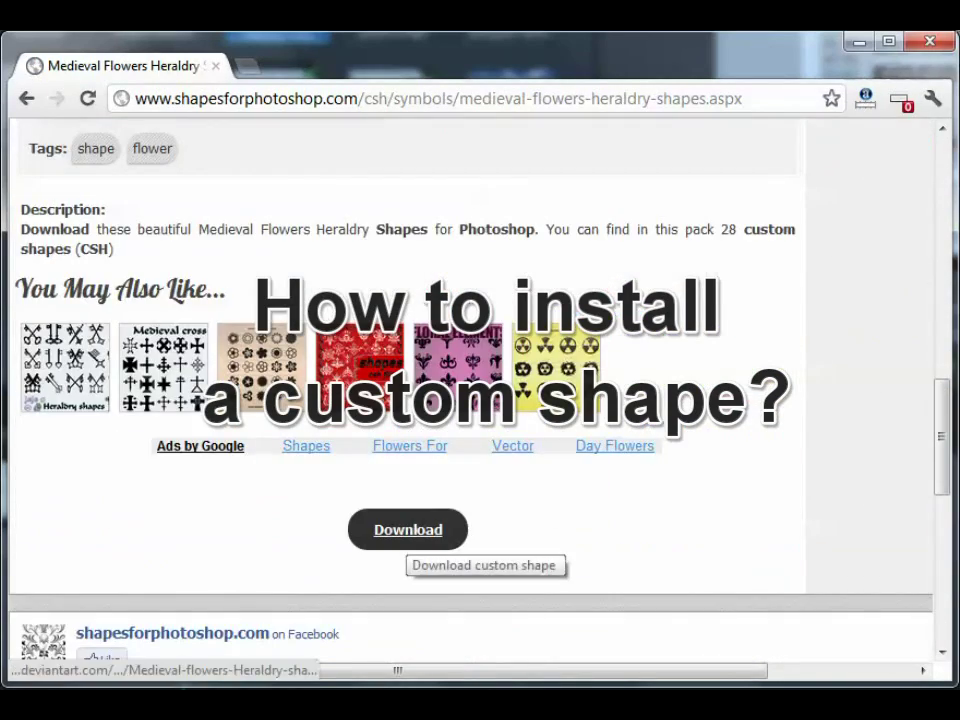
pyautogui.click(408, 530)
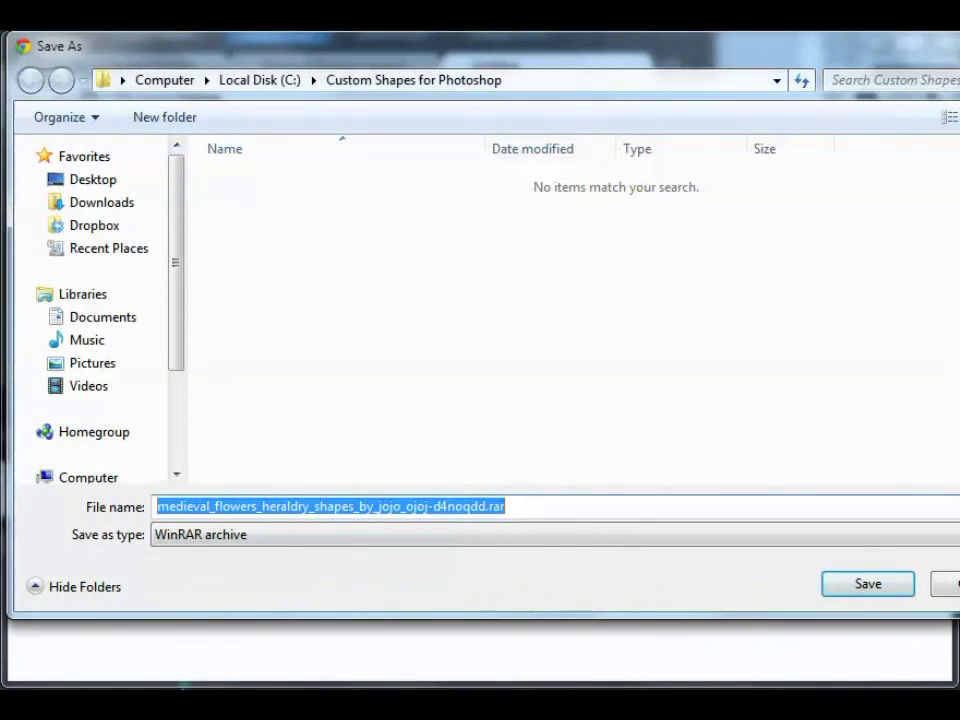
pyautogui.click(640, 80)
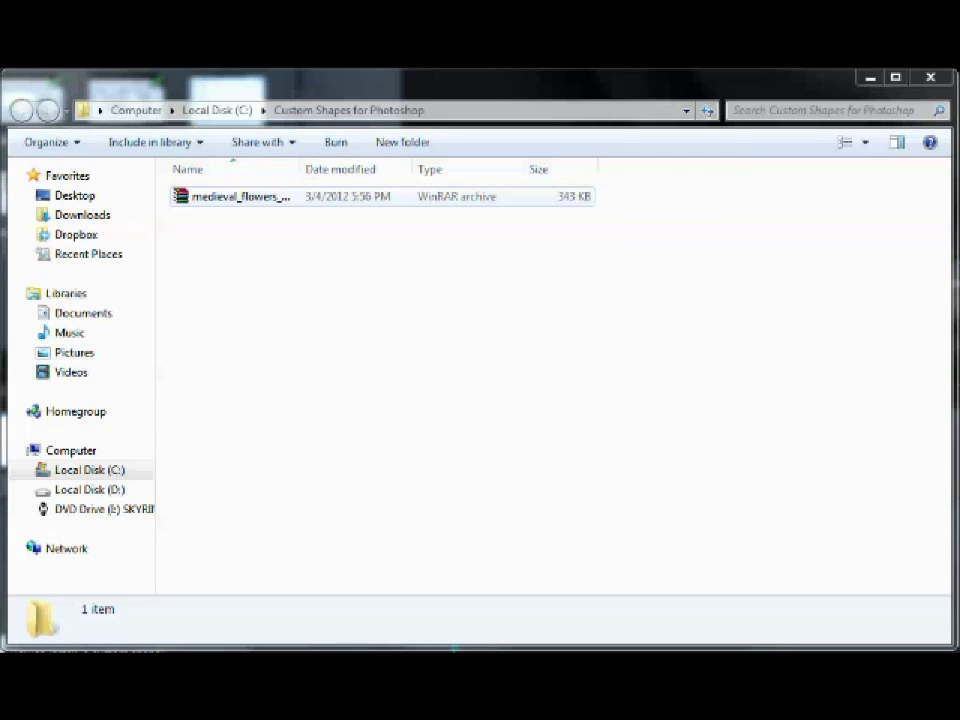
# In Windows Explorer, extract the downloaded archive to its own folder and open the Medieval flowers Heraldry shapes subfolder
pyautogui.click(265, 200)
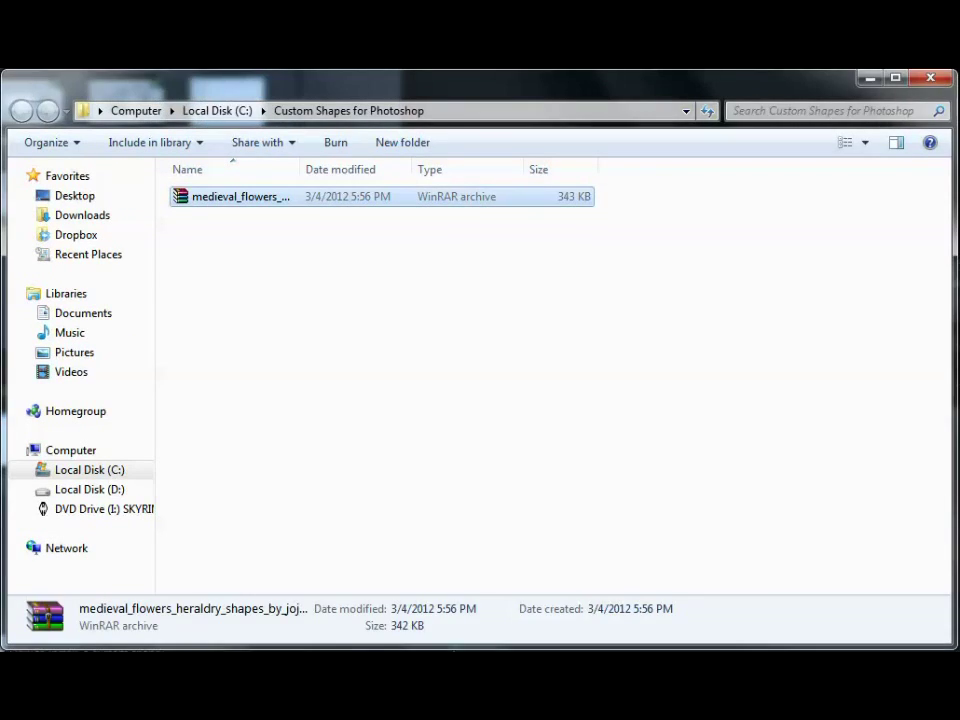
pyautogui.rightClick(265, 200)
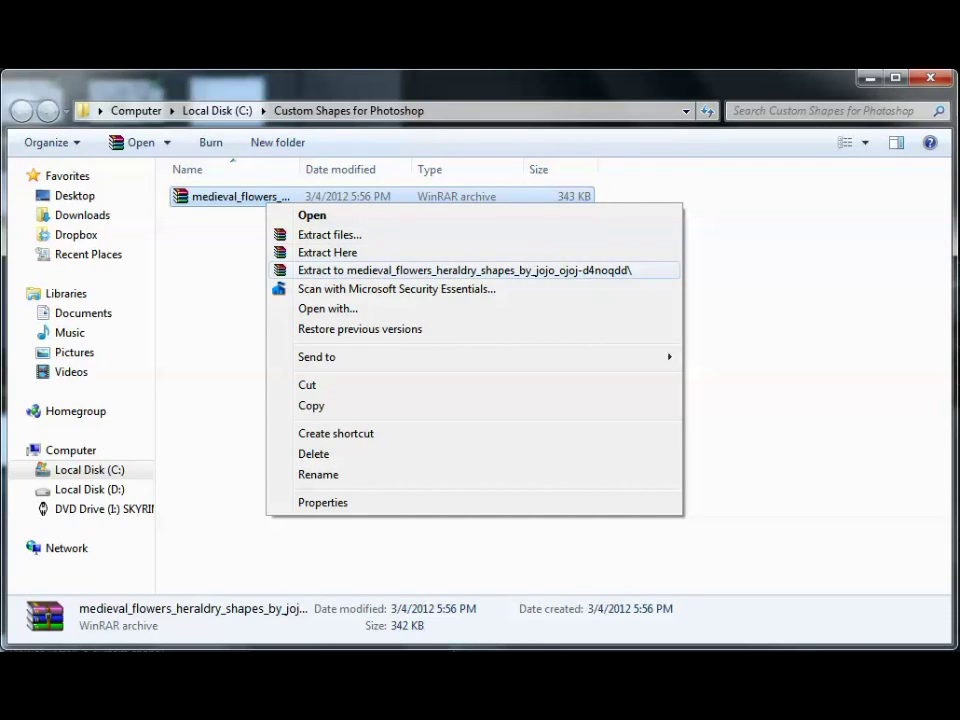
pyautogui.click(464, 270)
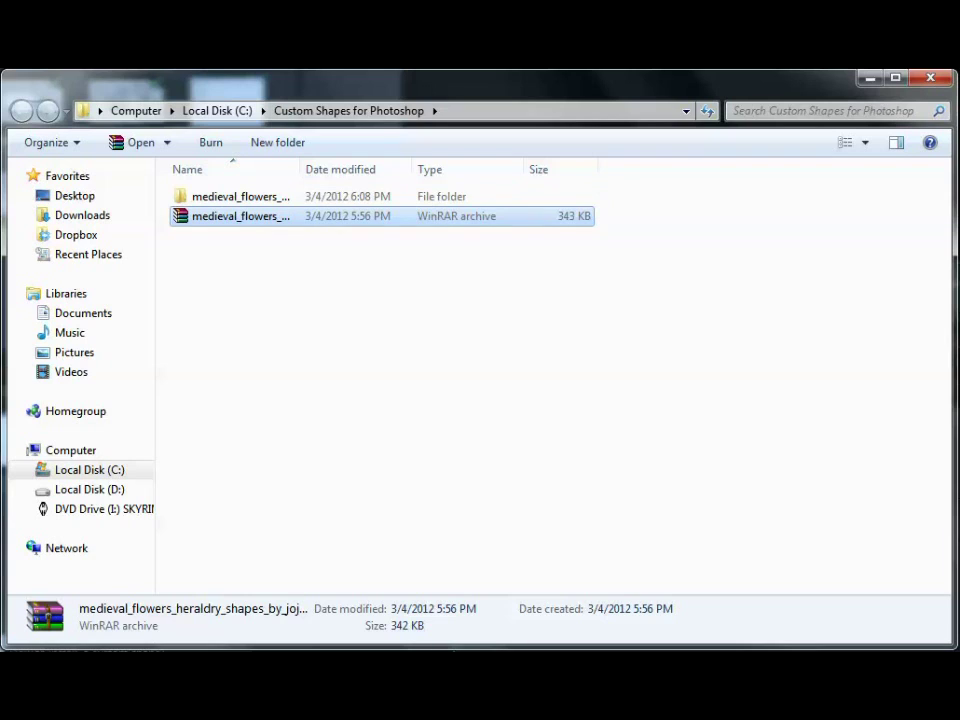
pyautogui.doubleClick(240, 196)
pyautogui.doubleClick(300, 196)
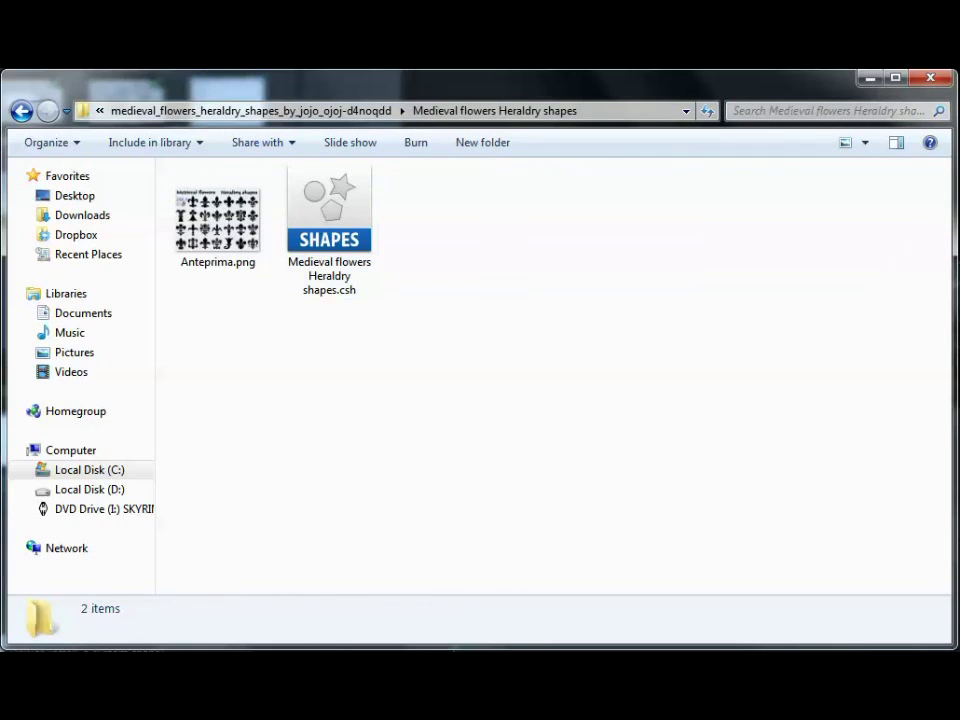
# Load Medieval flowers Heraldry shapes.csh into Photoshop directly from the extracted folder
pyautogui.click(329, 230)
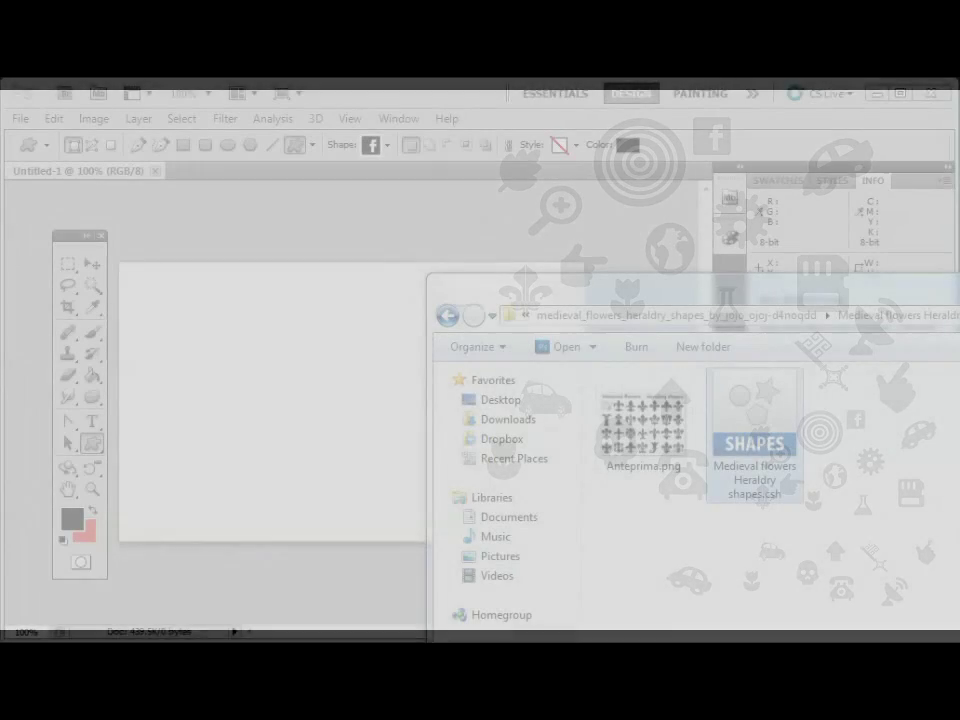
pyautogui.moveTo(755, 425); pyautogui.dragTo(450, 315)
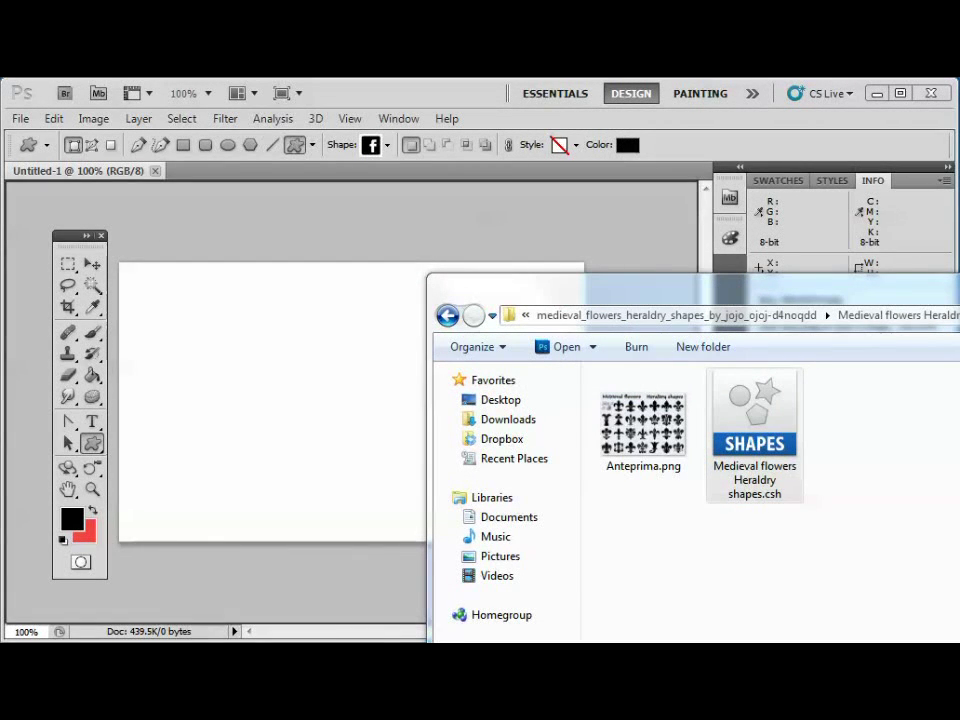
pyautogui.moveTo(755, 425); pyautogui.dragTo(300, 180)
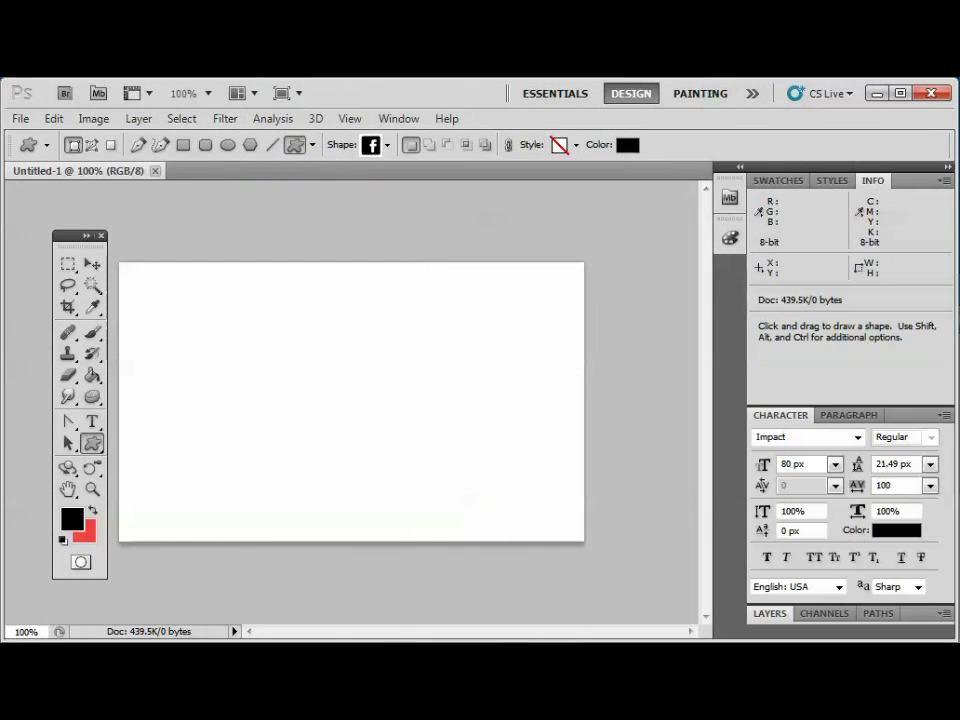
pyautogui.press('shift')
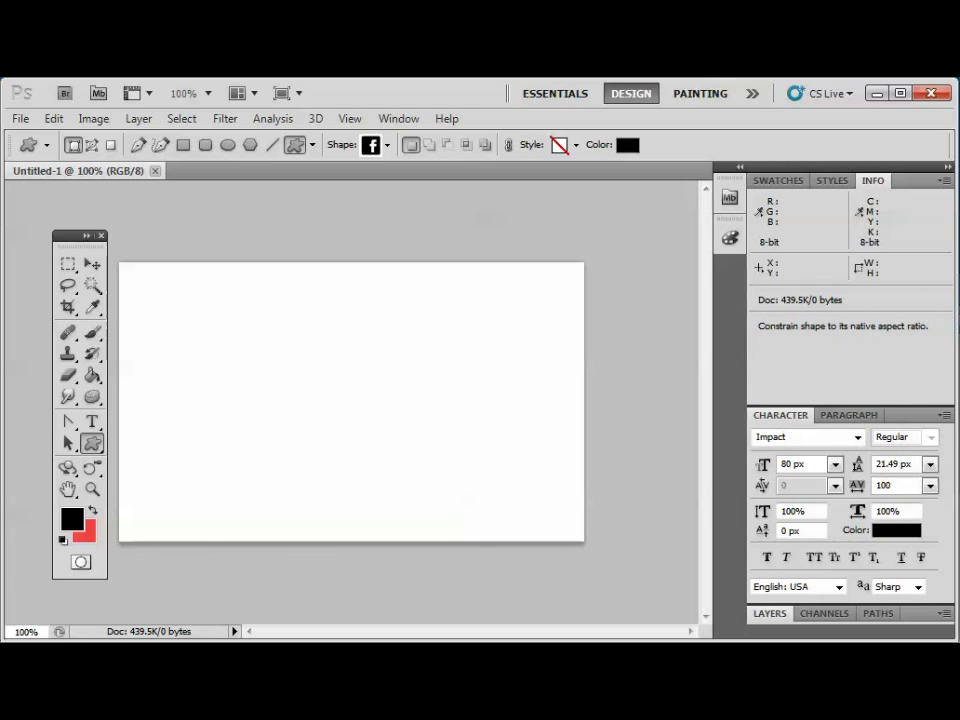
# Examine the heraldry flower shapes at the end of the custom shape list
pyautogui.click(387, 145)
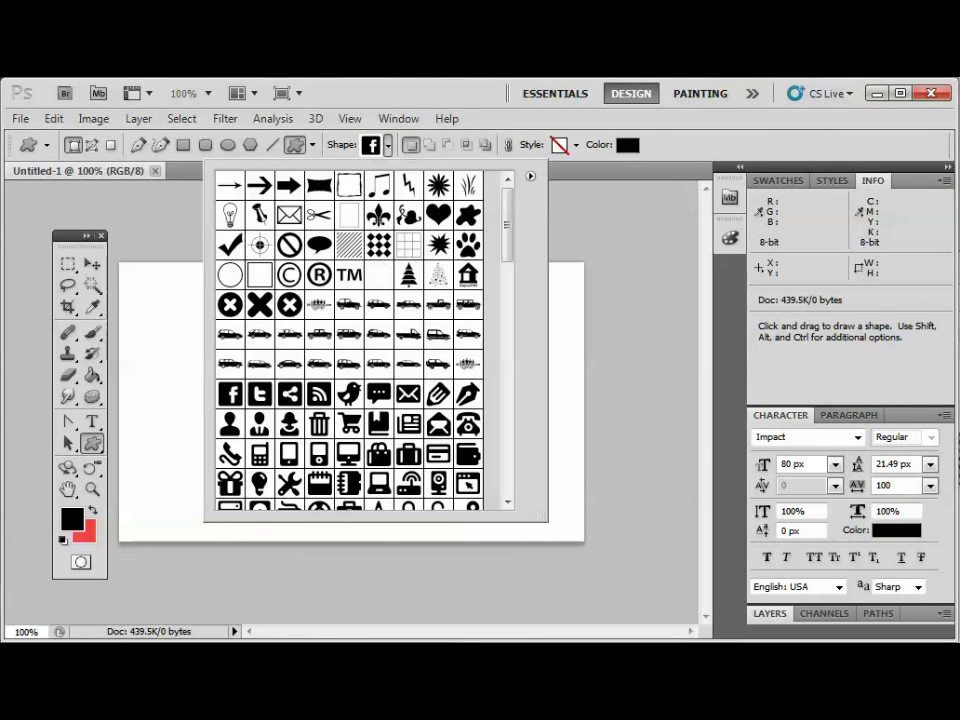
pyautogui.scroll(-5, 350, 340)
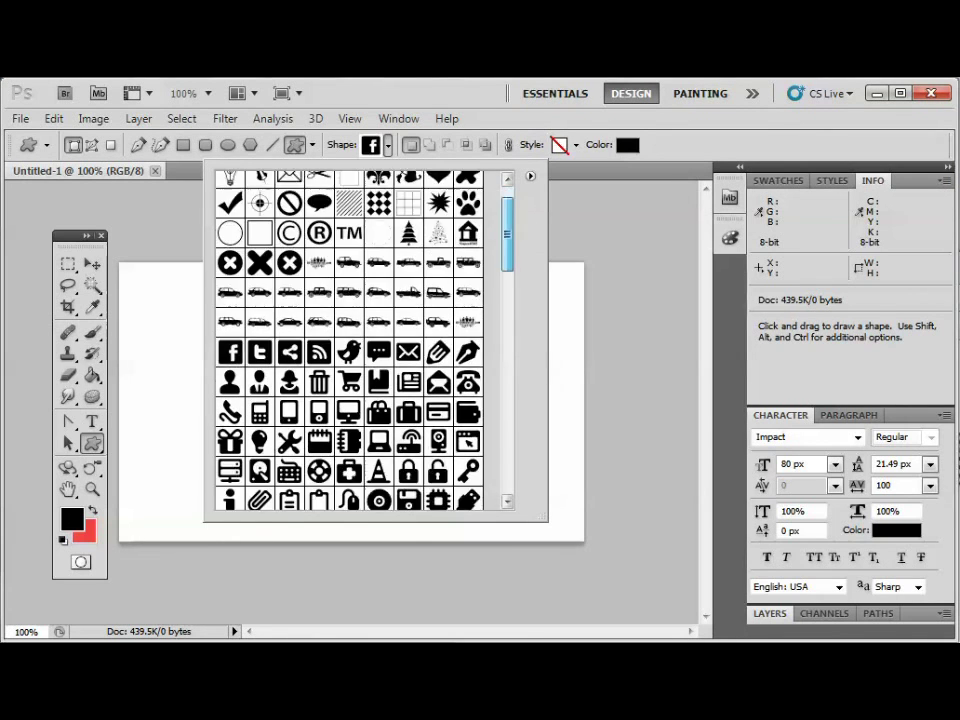
pyautogui.scroll(-15, 350, 340)
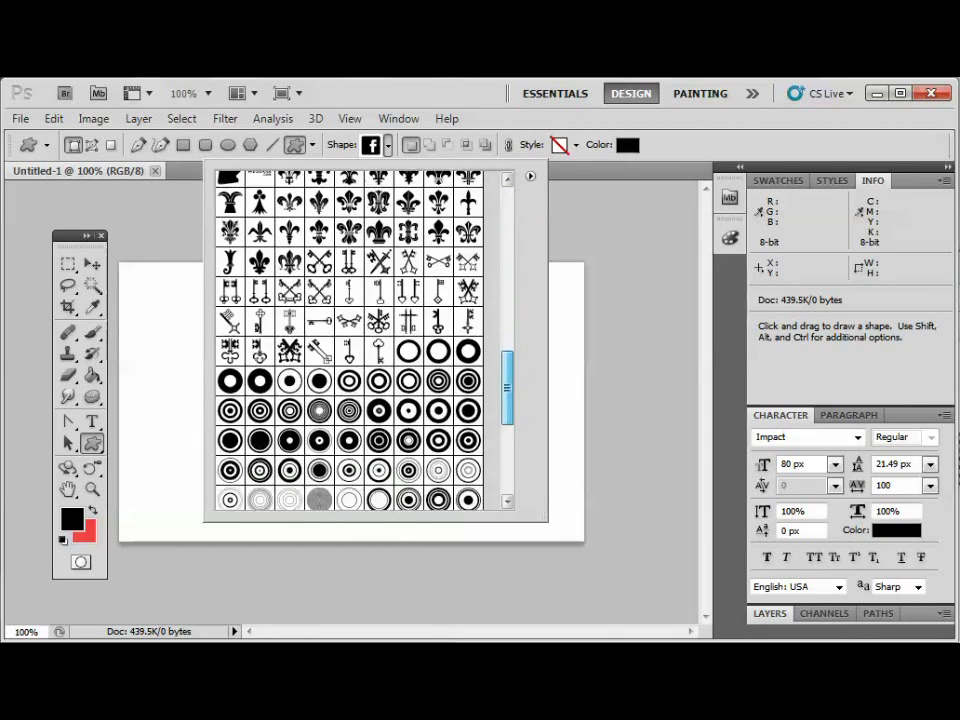
pyautogui.moveTo(507, 439); pyautogui.dragTo(507, 456)
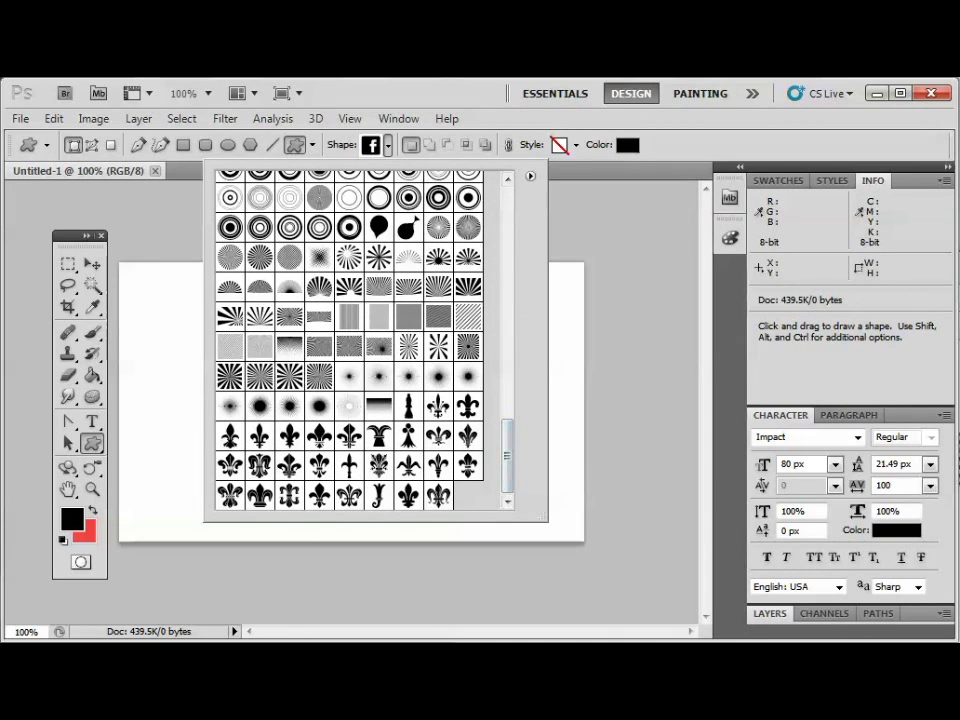
pyautogui.click(408, 405)
pyautogui.click(438, 405)
pyautogui.click(468, 405)
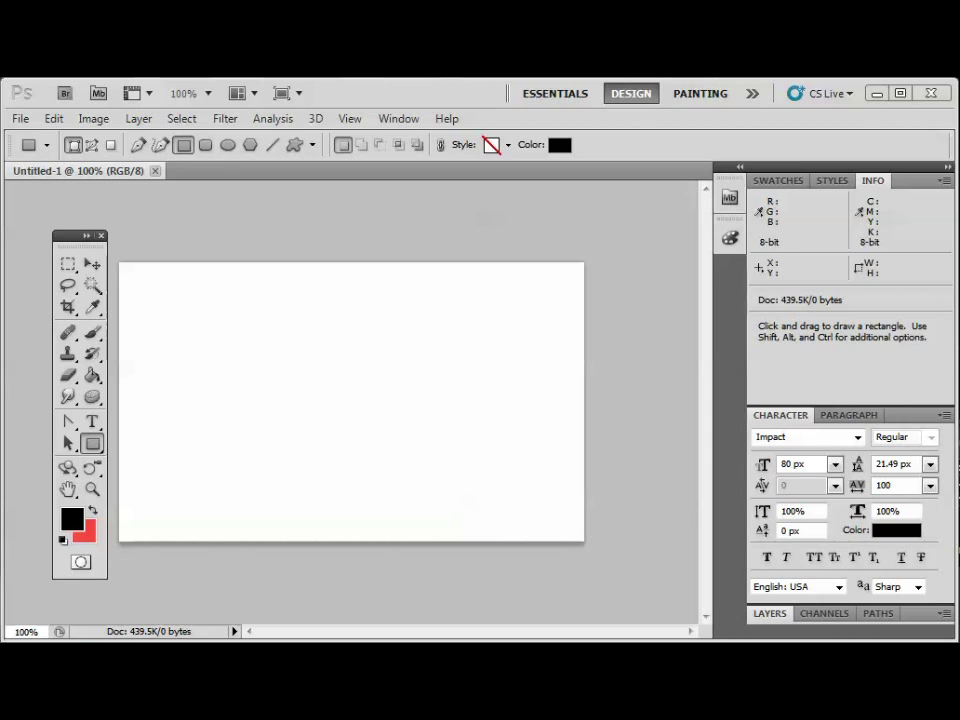
# With the Custom Shape Tool active, use Load Shapes to load Medieval flowers Heraldry shapes.csh from the extracted folder
pyautogui.rightClick(92, 443)
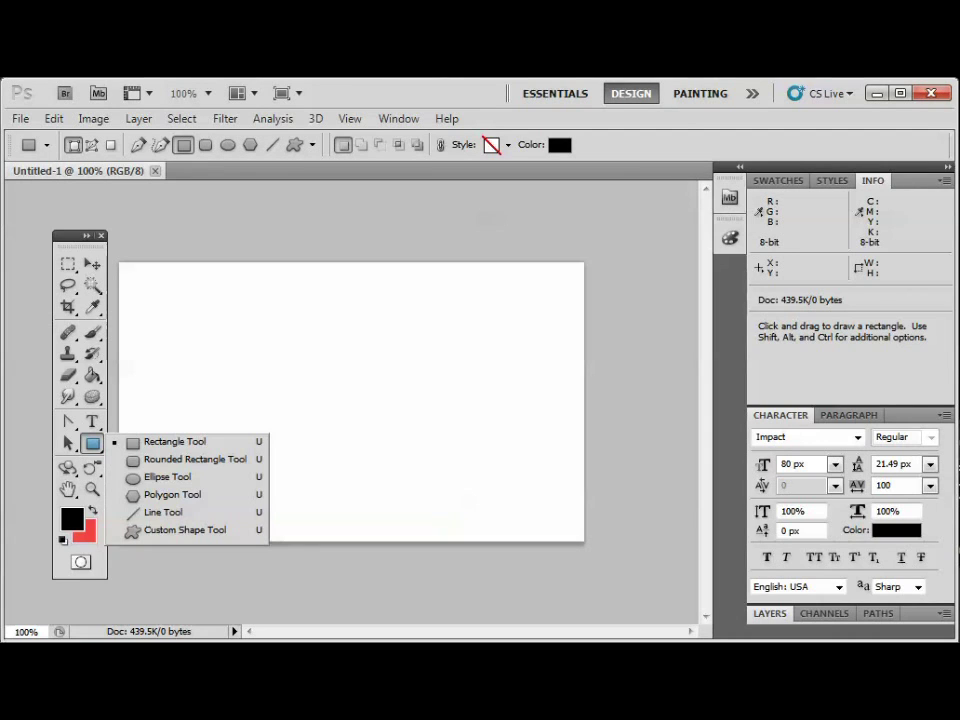
pyautogui.click(185, 530)
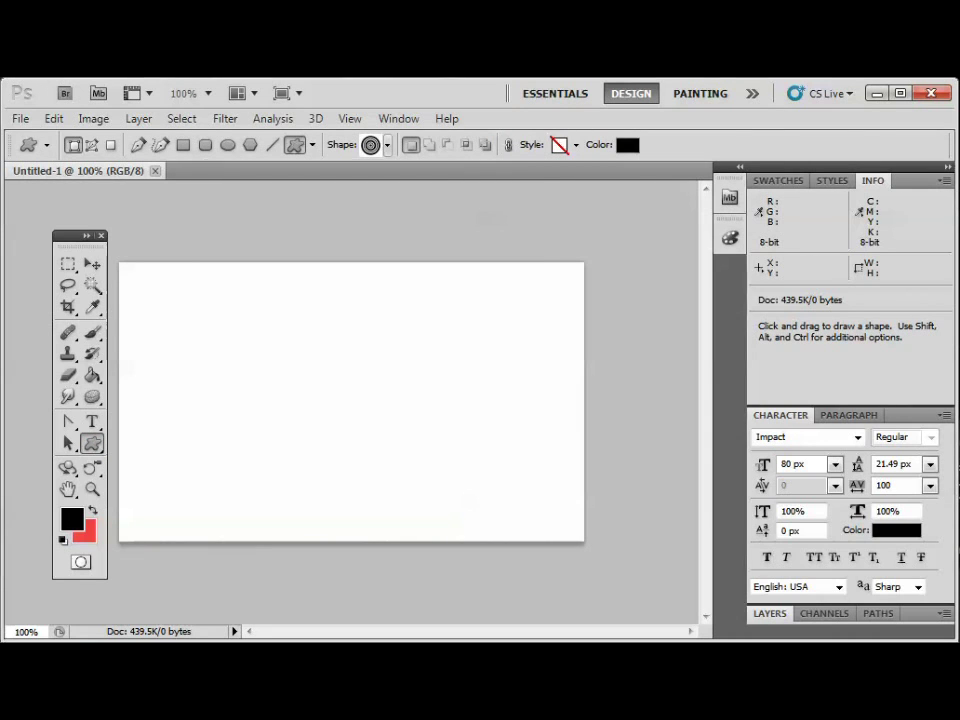
pyautogui.click(387, 145)
pyautogui.click(530, 176)
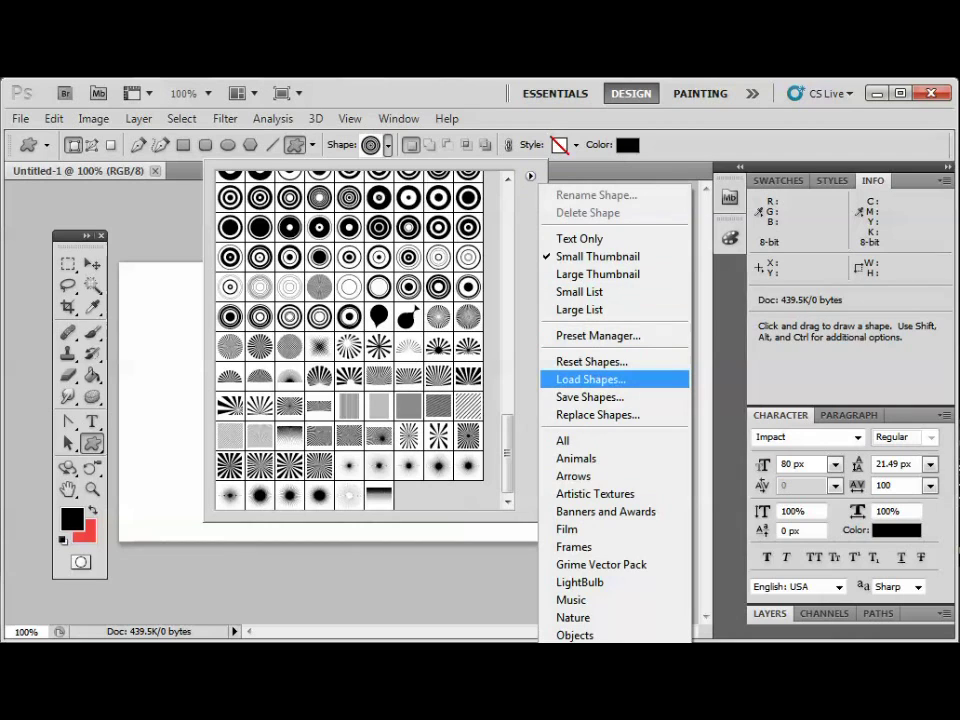
pyautogui.click(590, 379)
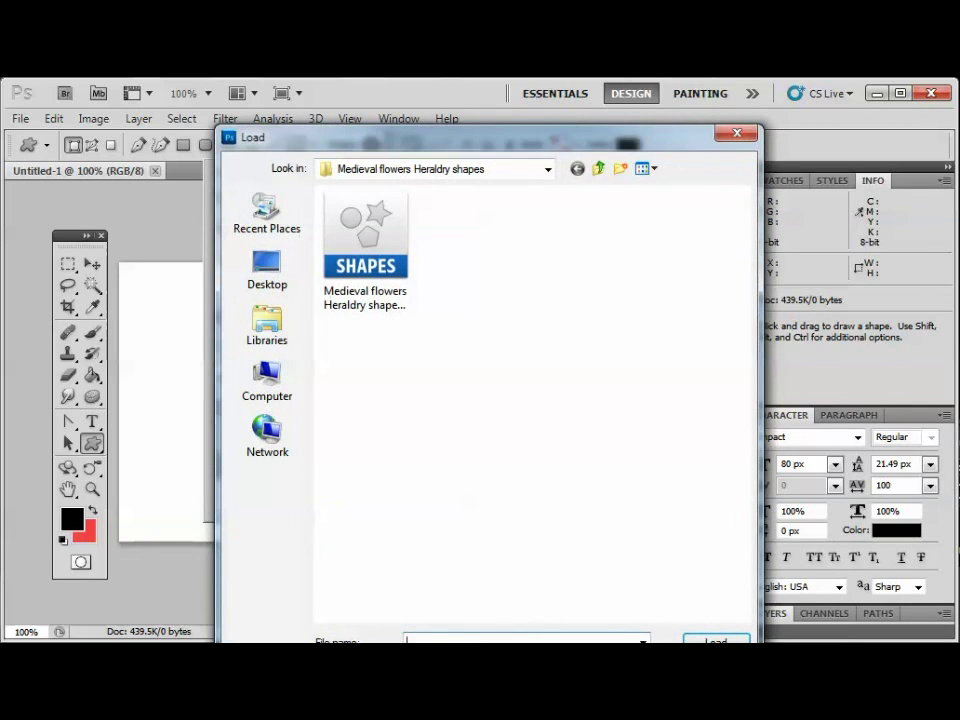
pyautogui.click(547, 169)
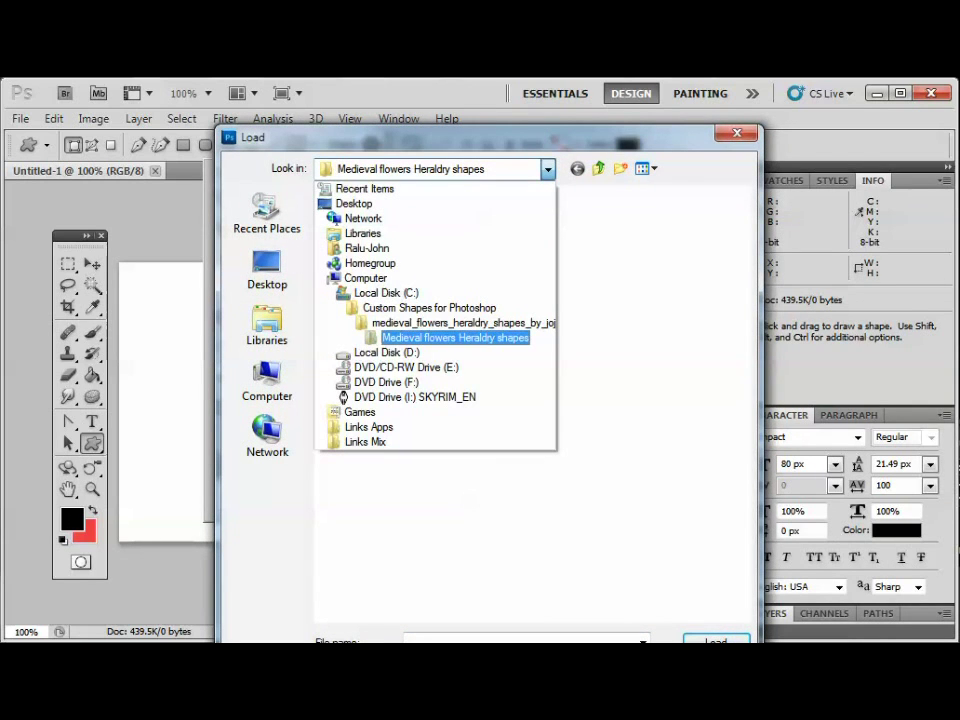
pyautogui.click(455, 337)
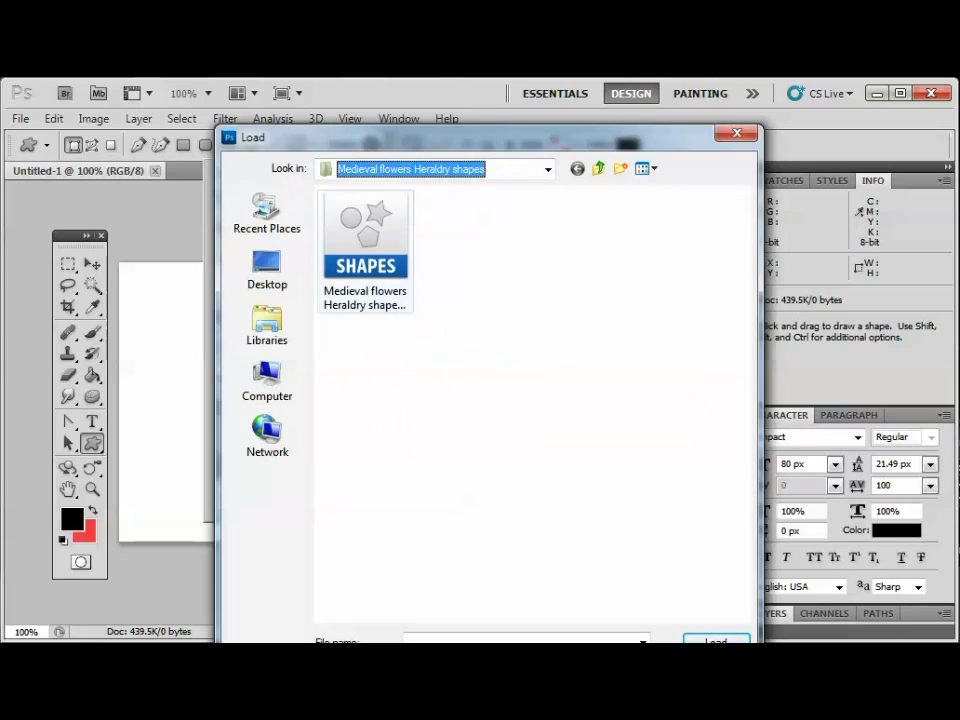
pyautogui.click(365, 258)
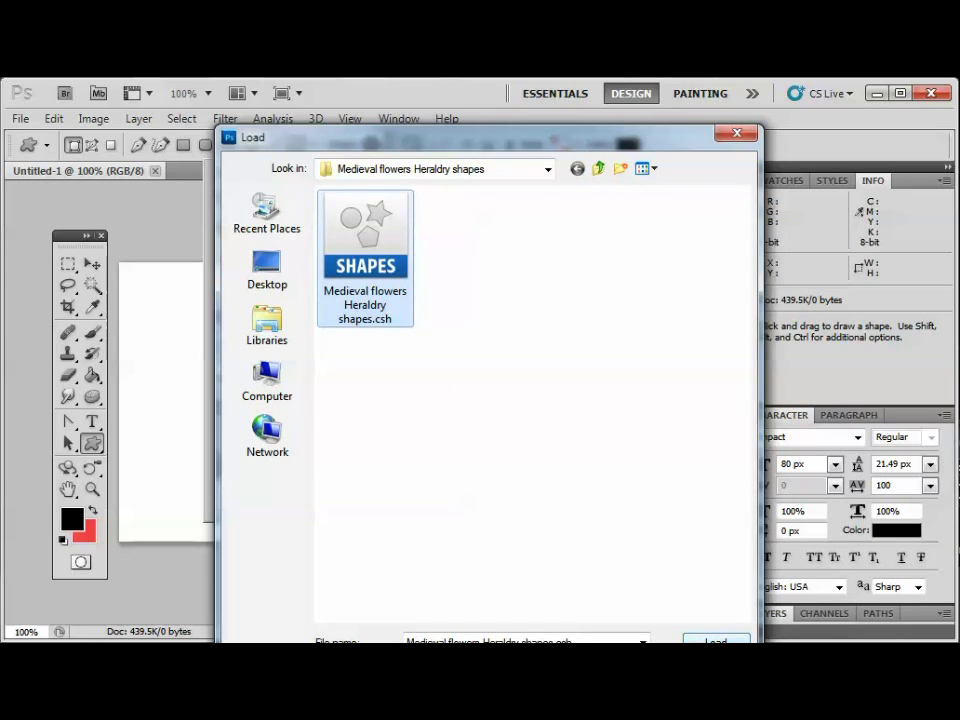
pyautogui.moveTo(480, 137); pyautogui.dragTo(484, 91)
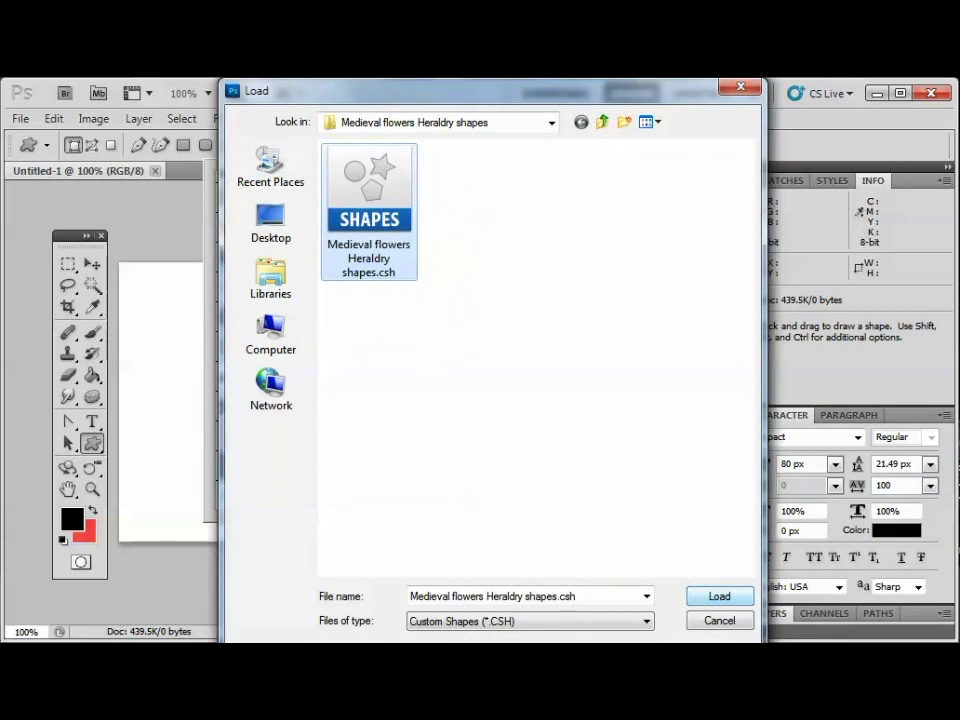
pyautogui.press('Return')
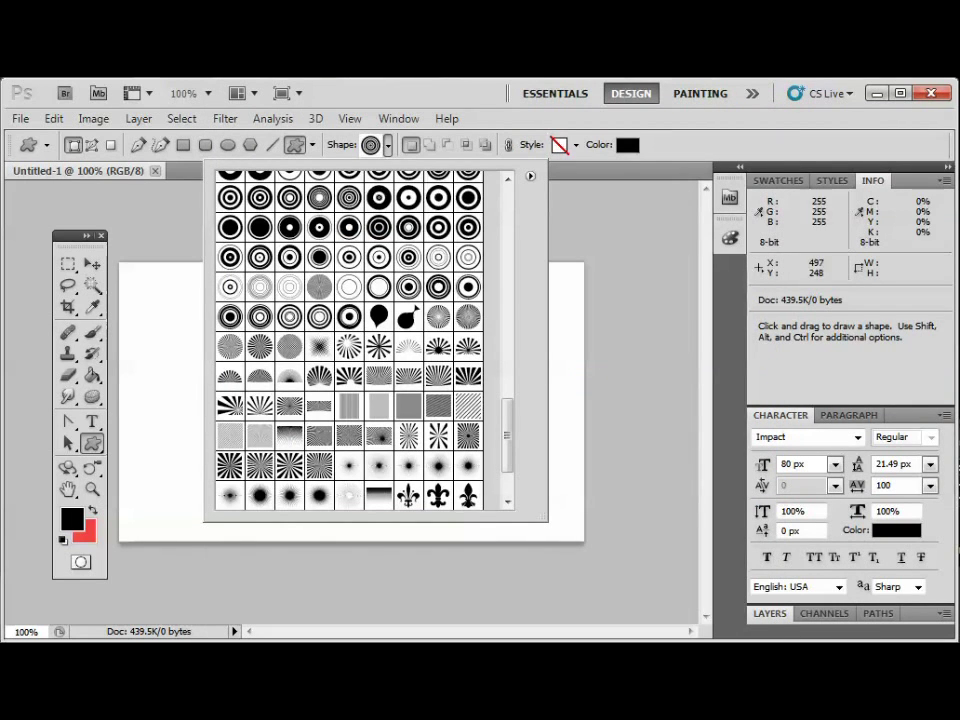
# Choose the second newly loaded fleur-de-lis shape and draw it in the middle of the blank canvas
pyautogui.scroll(-3, 382, 375)
pyautogui.click(408, 405)
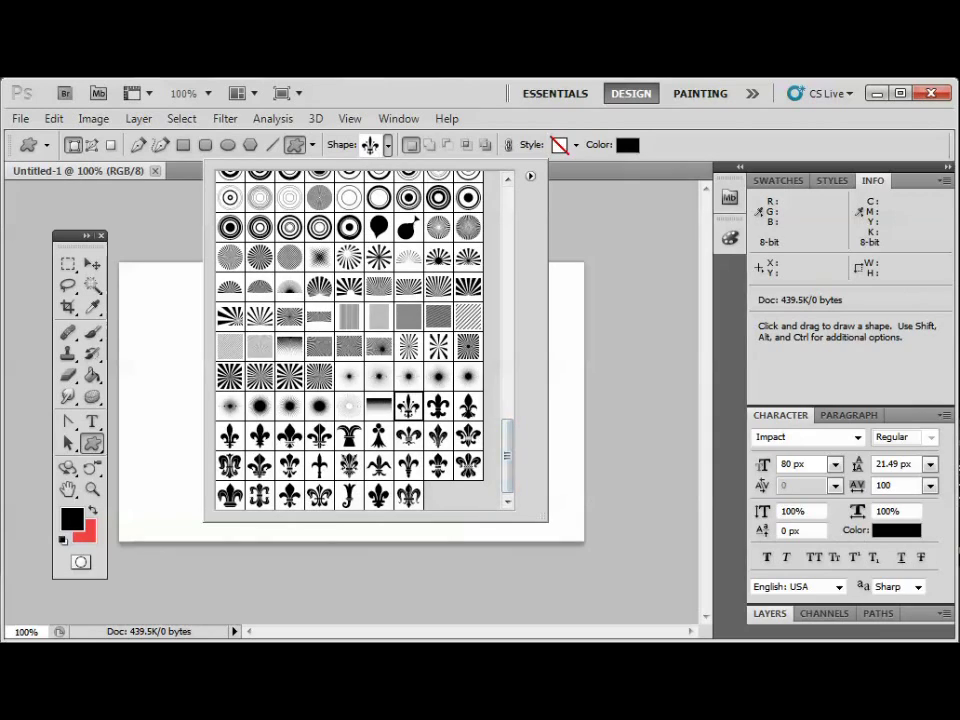
pyautogui.click(438, 405)
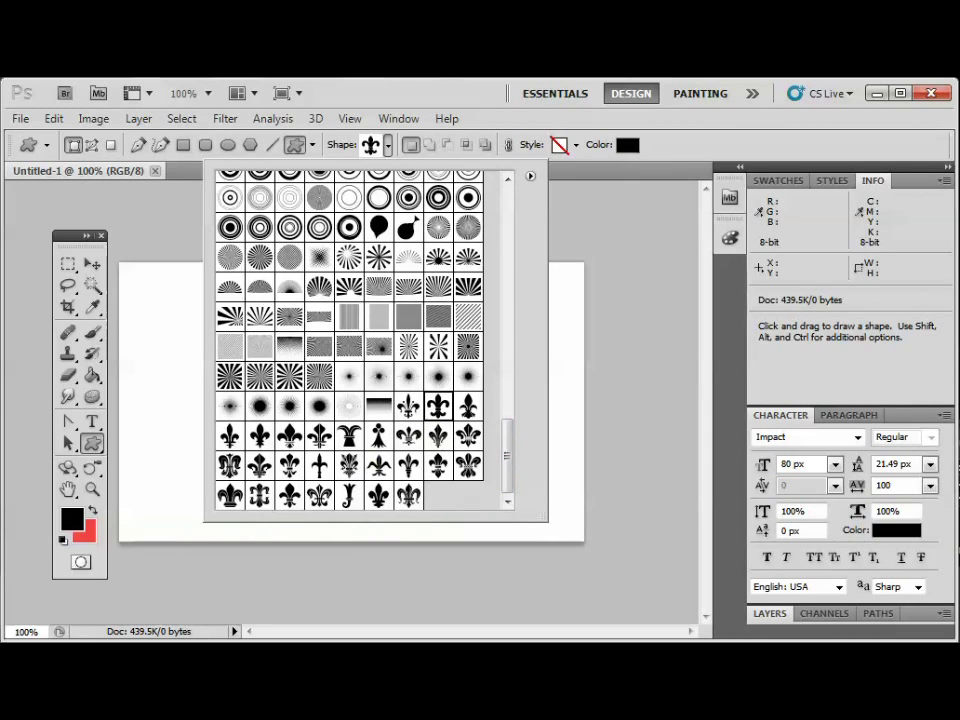
pyautogui.doubleClick(438, 406)
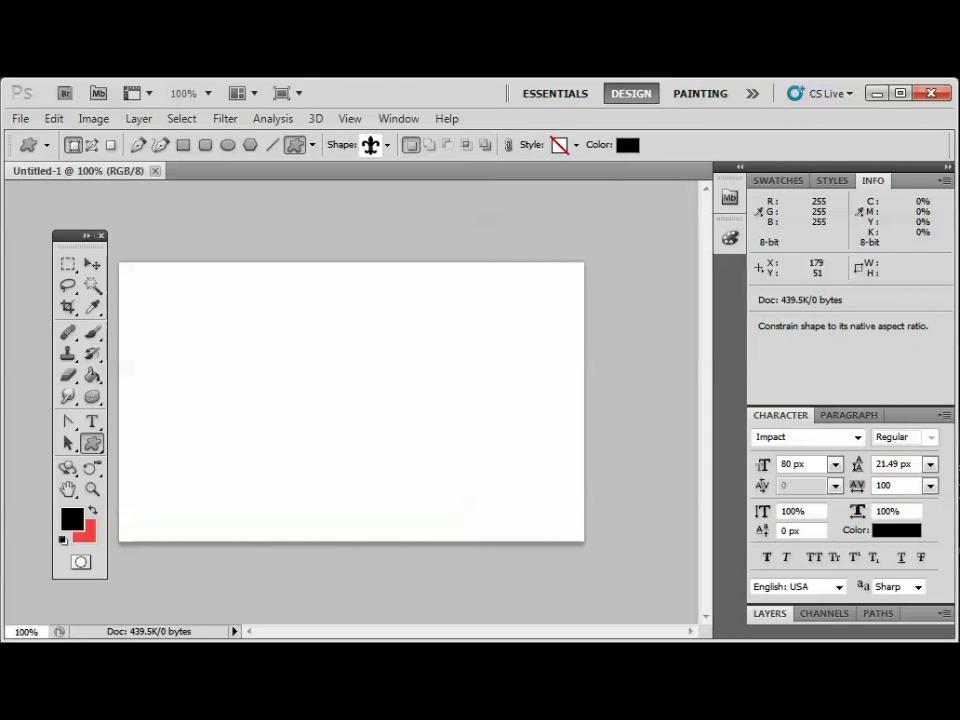
pyautogui.moveTo(285, 307); pyautogui.dragTo(423, 460)
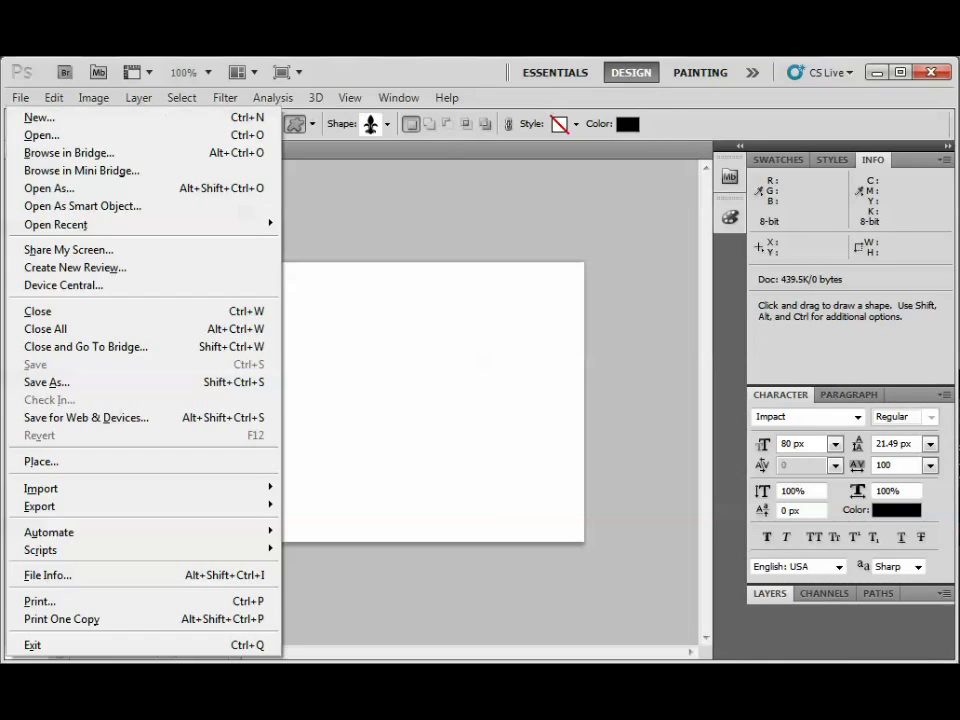
# Open the Preset Manager
pyautogui.moveTo(53, 97)
pyautogui.press('Down')
pyautogui.press('Down')
pyautogui.press('Down')
pyautogui.press('Down')
pyautogui.press('Down')
pyautogui.press('Down')
pyautogui.press('Down')
pyautogui.press('Down')
pyautogui.press('Down')
pyautogui.press('Down')
pyautogui.press('Down')
pyautogui.press('Down')
pyautogui.press('Down')
pyautogui.press('Down')
pyautogui.press('Down')
pyautogui.press('Down')
pyautogui.press('Down')
pyautogui.press('Down')
pyautogui.press('Down')
pyautogui.press('Down')
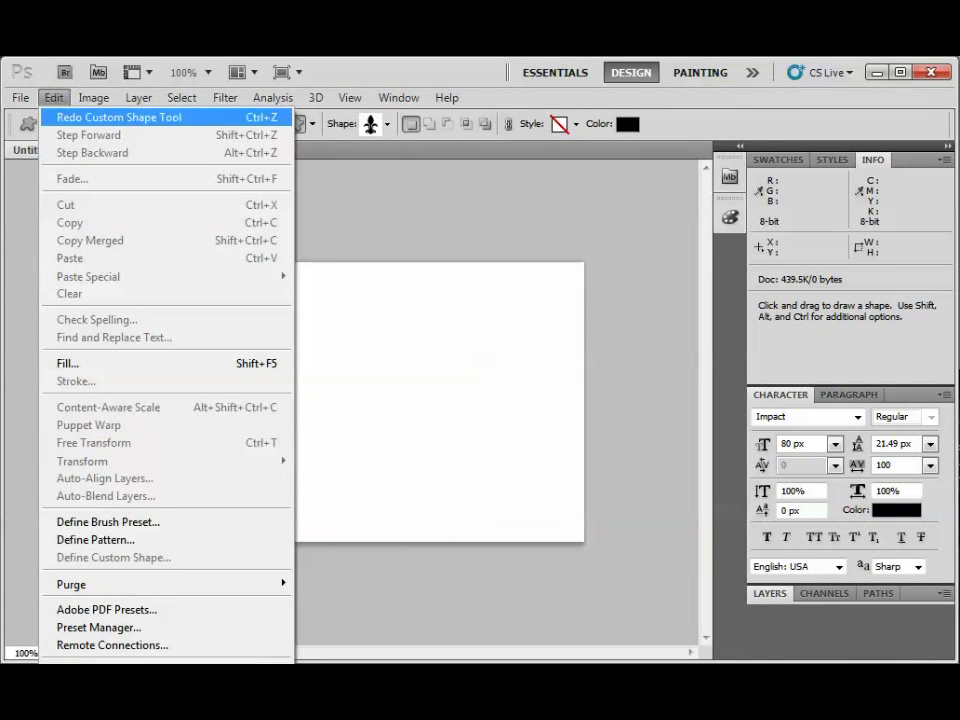
pyautogui.press('Down')
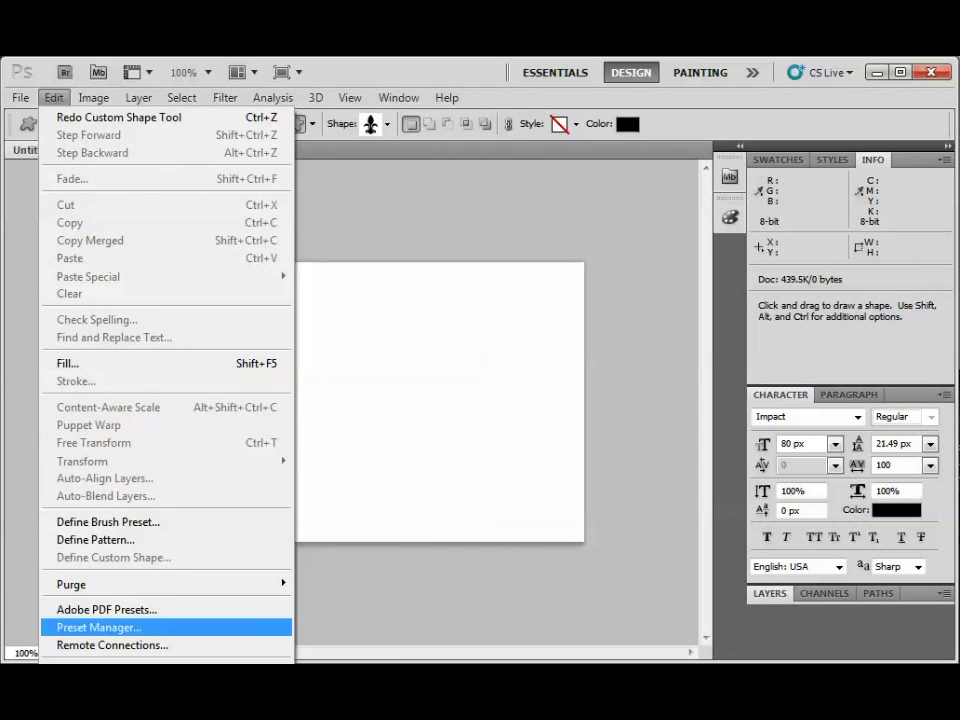
pyautogui.press('Return')
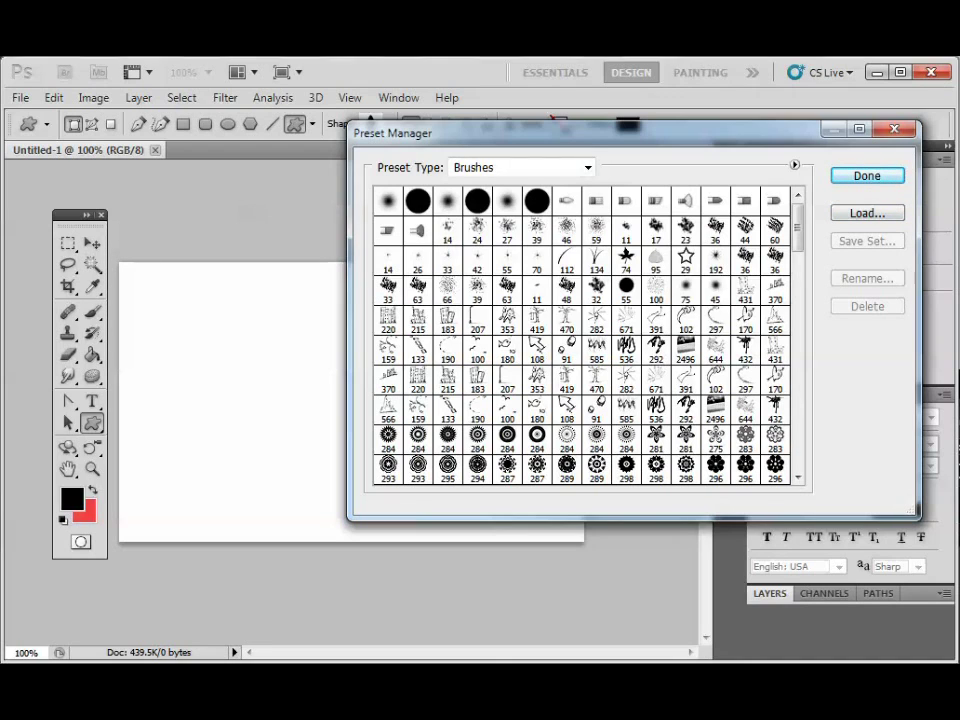
pyautogui.click(587, 167)
pyautogui.press('Down')
pyautogui.press('Down')
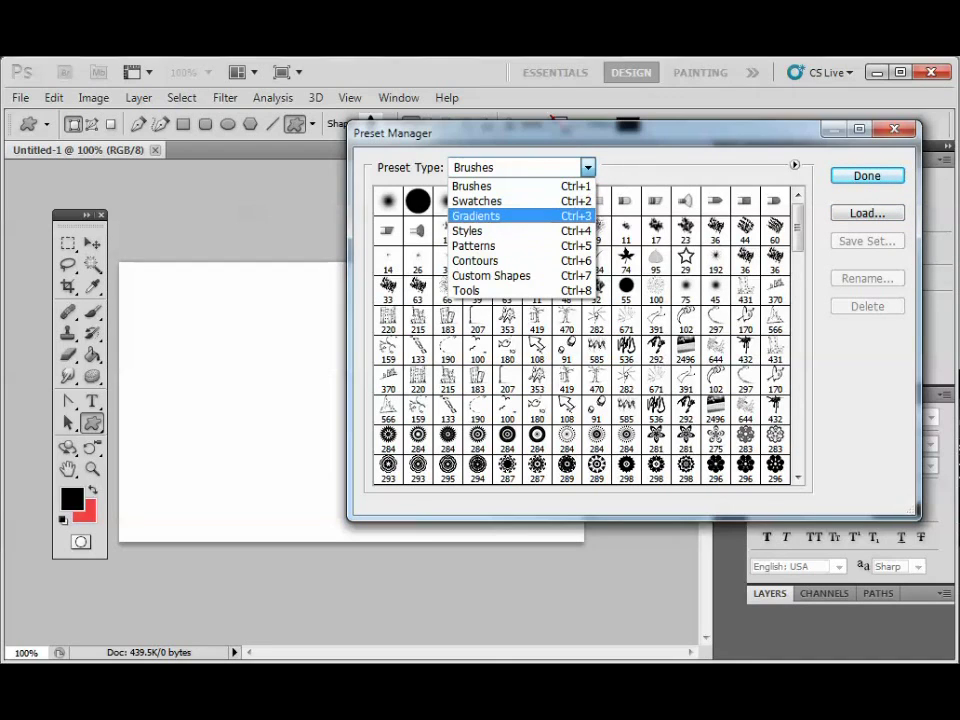
pyautogui.press('Down')
pyautogui.press('Down')
pyautogui.press('Down')
pyautogui.press('Down')
pyautogui.press('Down')
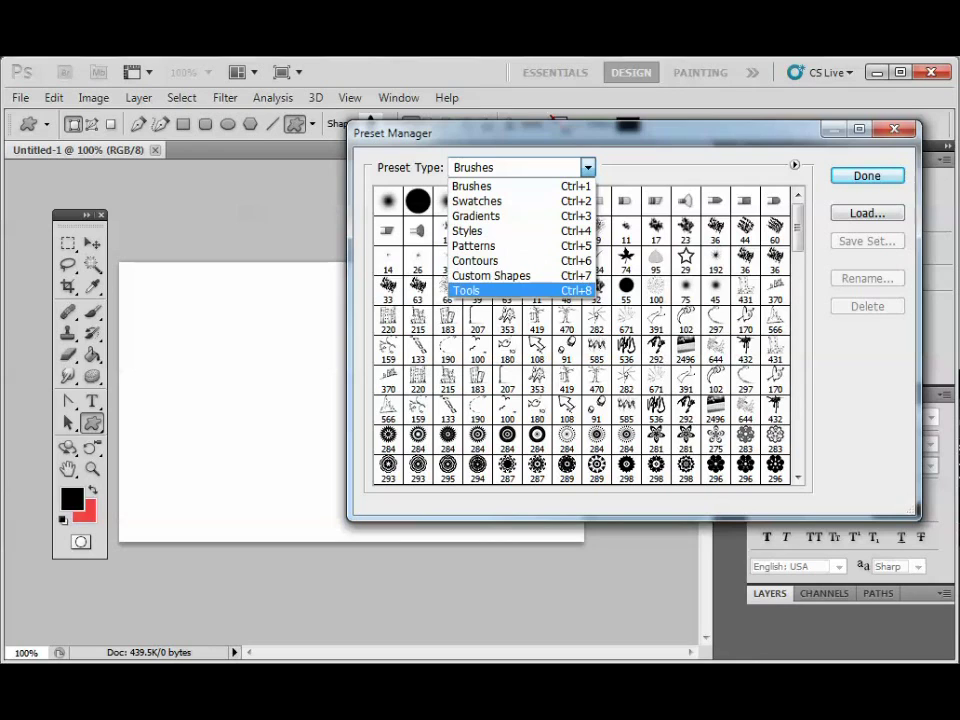
pyautogui.press('Escape')
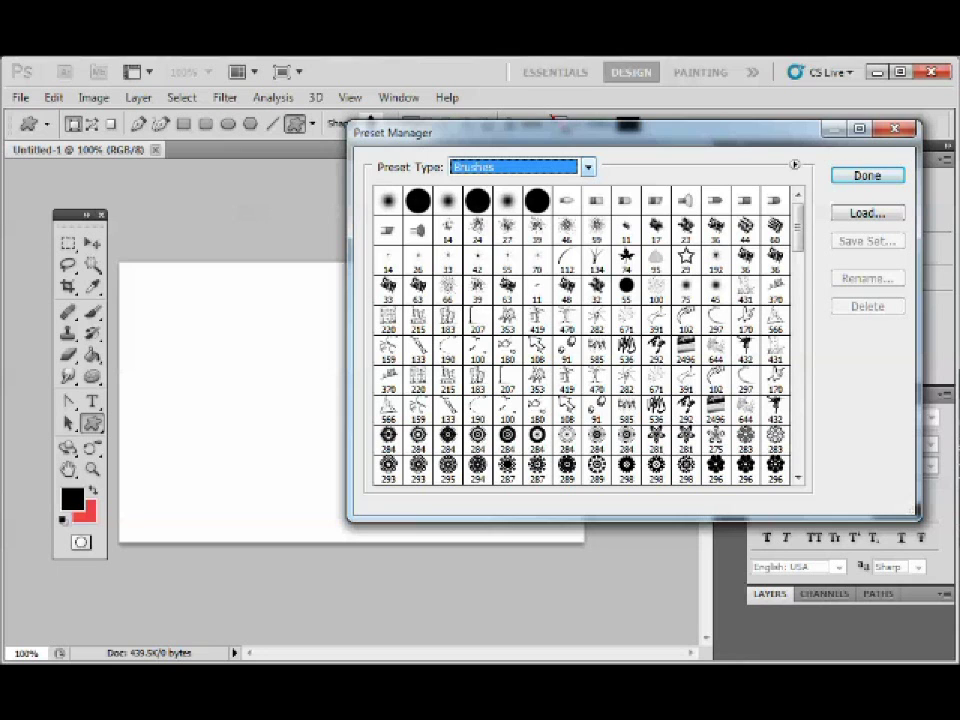
# Set the preset type to Custom Shapes and check the end of the shape list
pyautogui.click(587, 167)
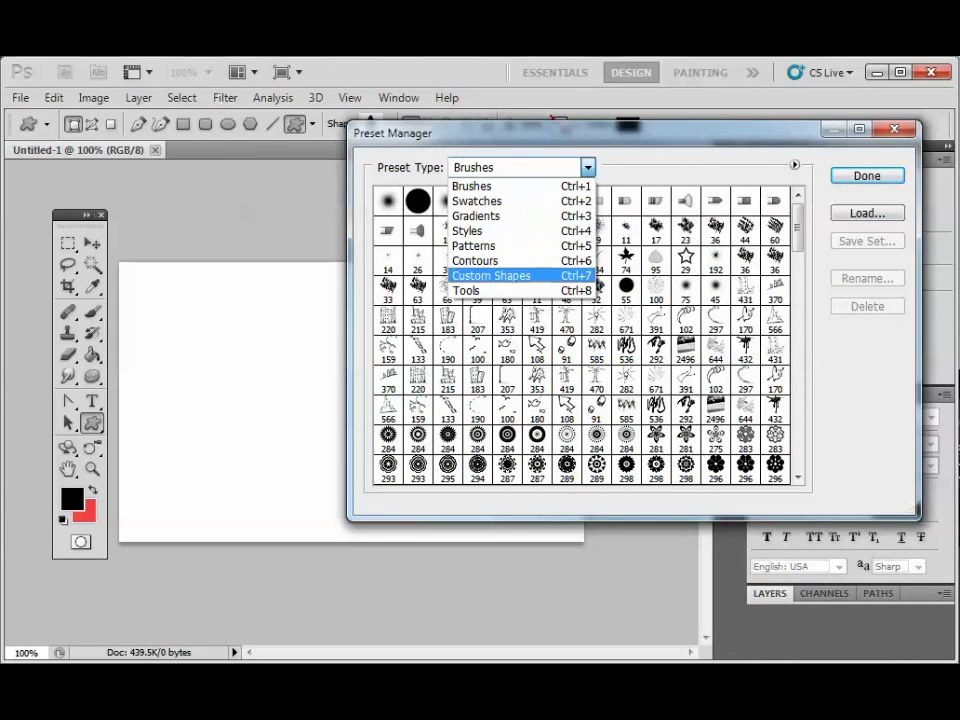
pyautogui.press('Return')
pyautogui.scroll(-3, 590, 335)
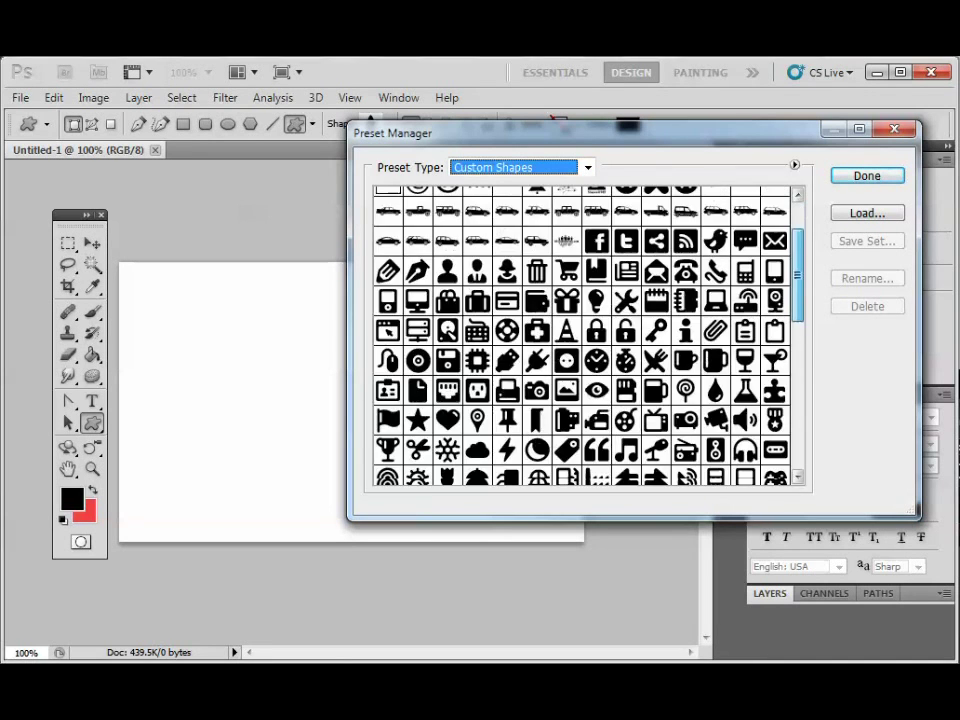
pyautogui.scroll(-10, 590, 335)
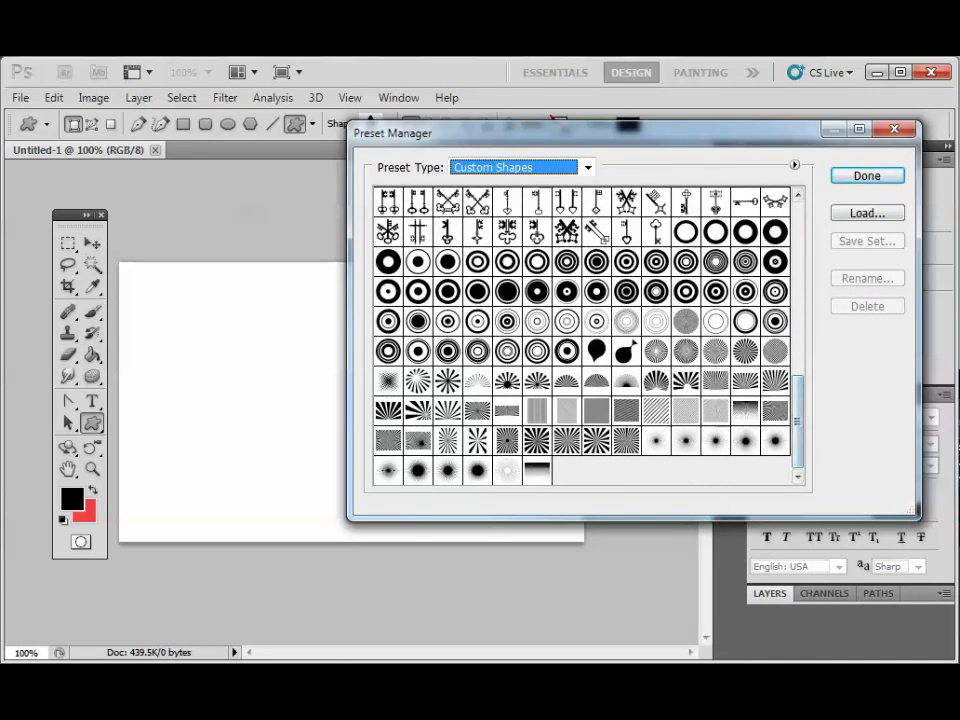
# Load Medieval flowers Heraldry shapes.csh from the Medieval flowers Heraldry shapes folder into the Preset Manager
pyautogui.click(867, 213)
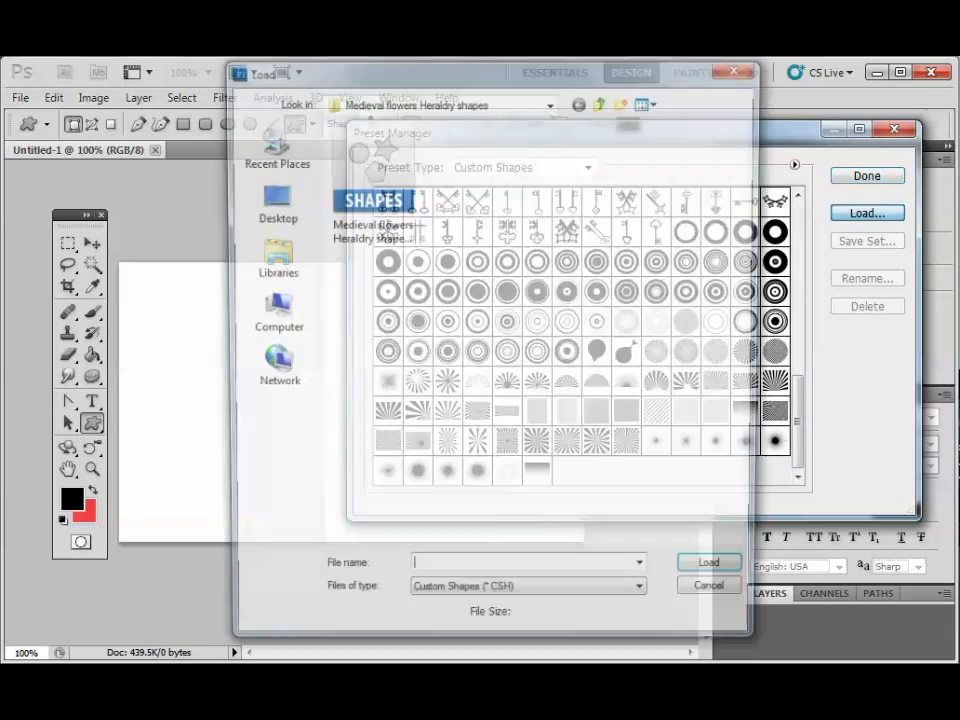
pyautogui.click(551, 101)
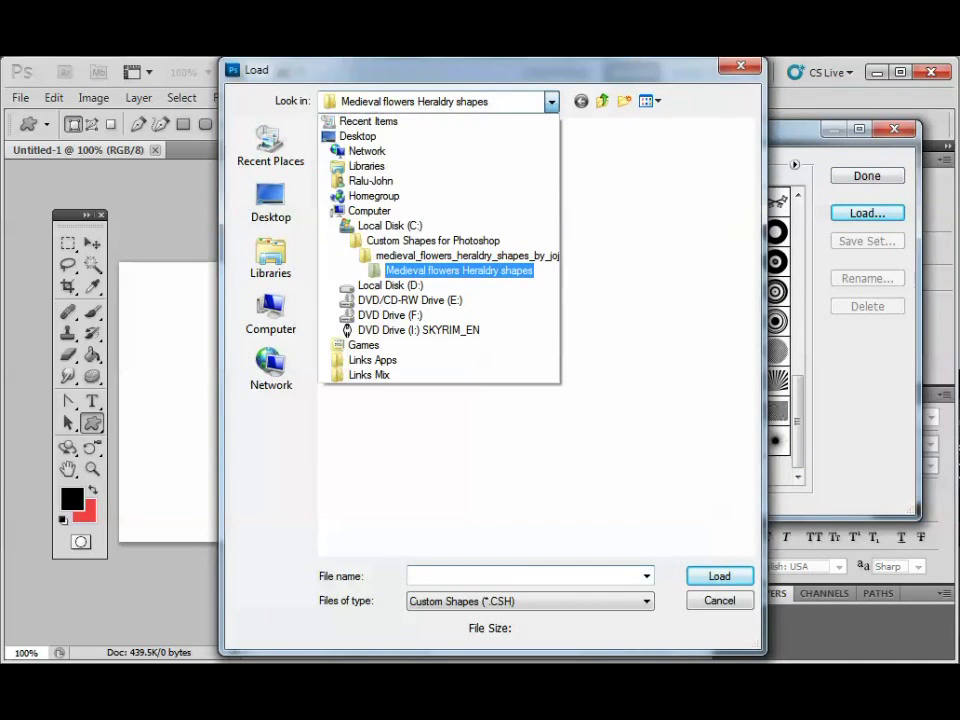
pyautogui.click(551, 101)
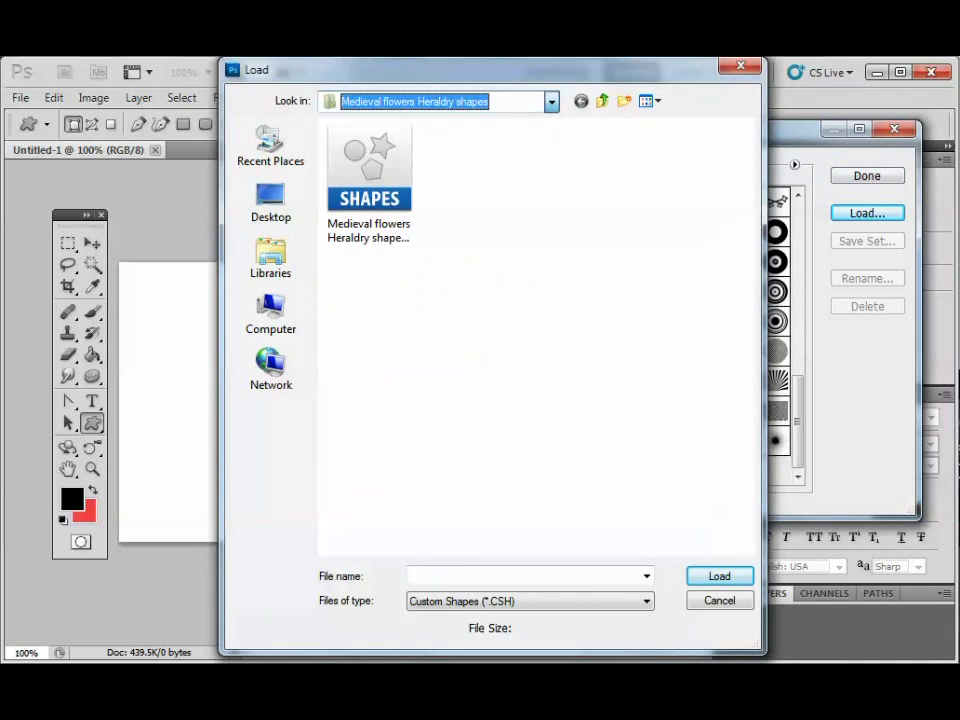
pyautogui.click(369, 190)
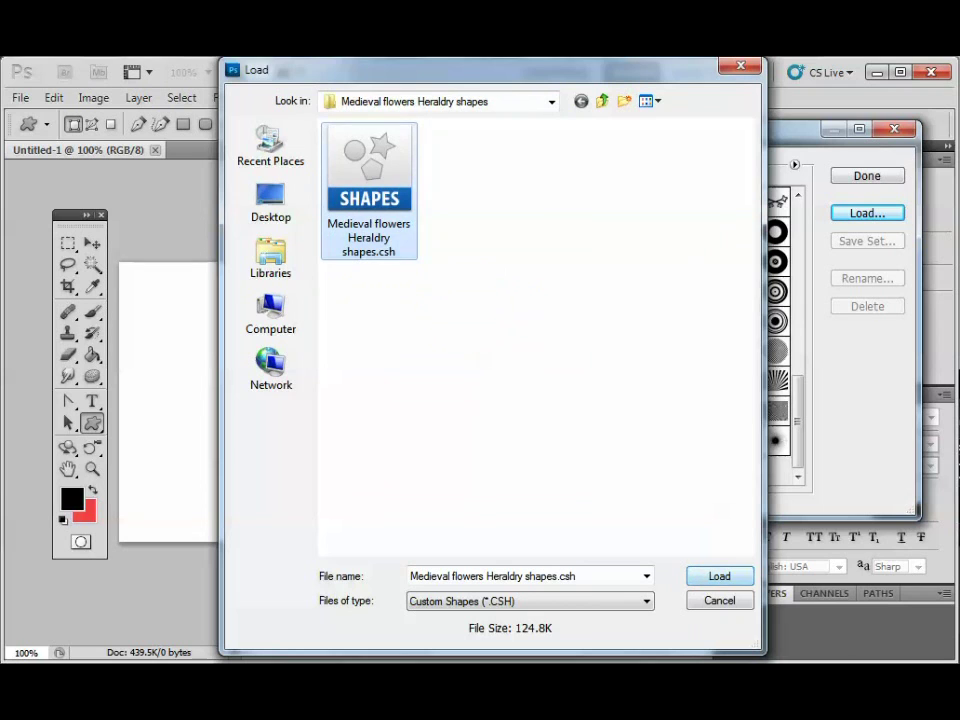
pyautogui.click(719, 576)
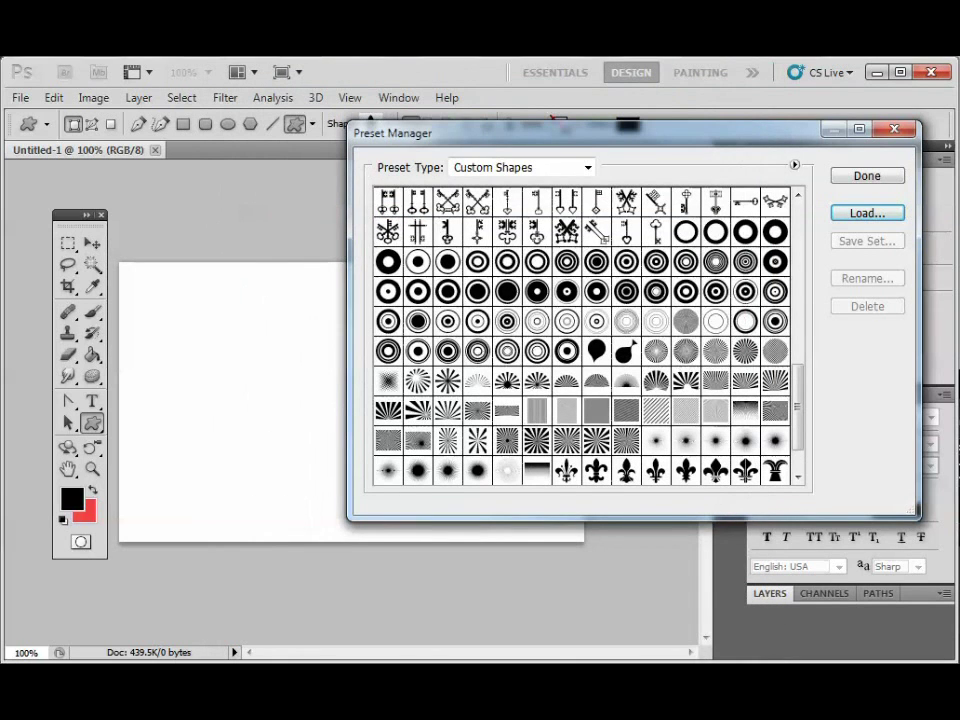
# Inspect several heraldry flower shapes at the end of the preset list and close the Preset Manager
pyautogui.scroll(-3, 580, 335)
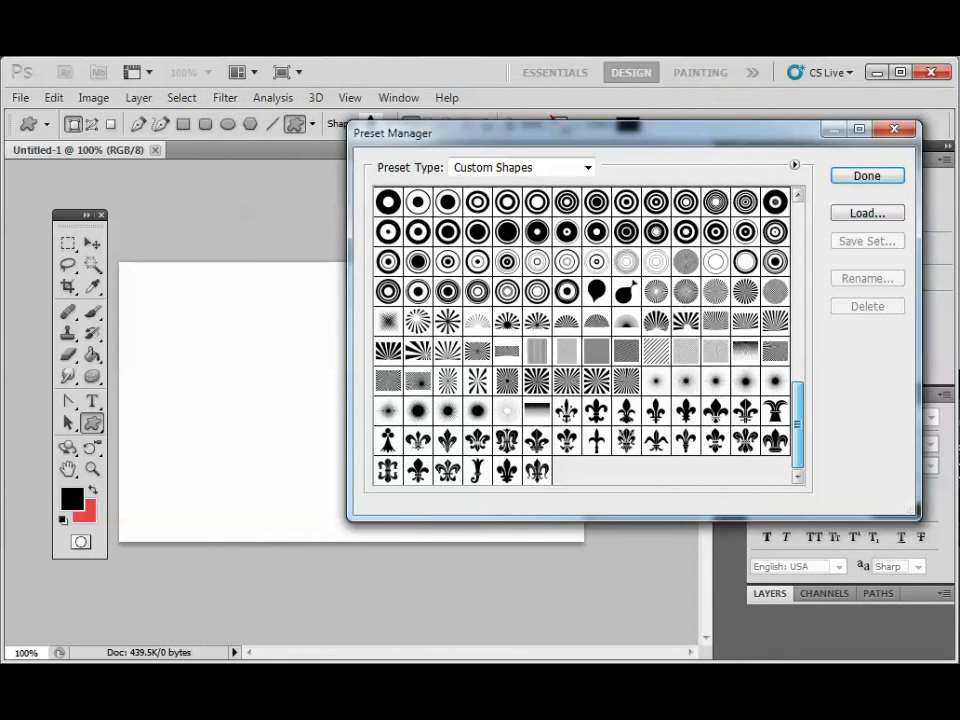
pyautogui.click(566, 410)
pyautogui.click(596, 410)
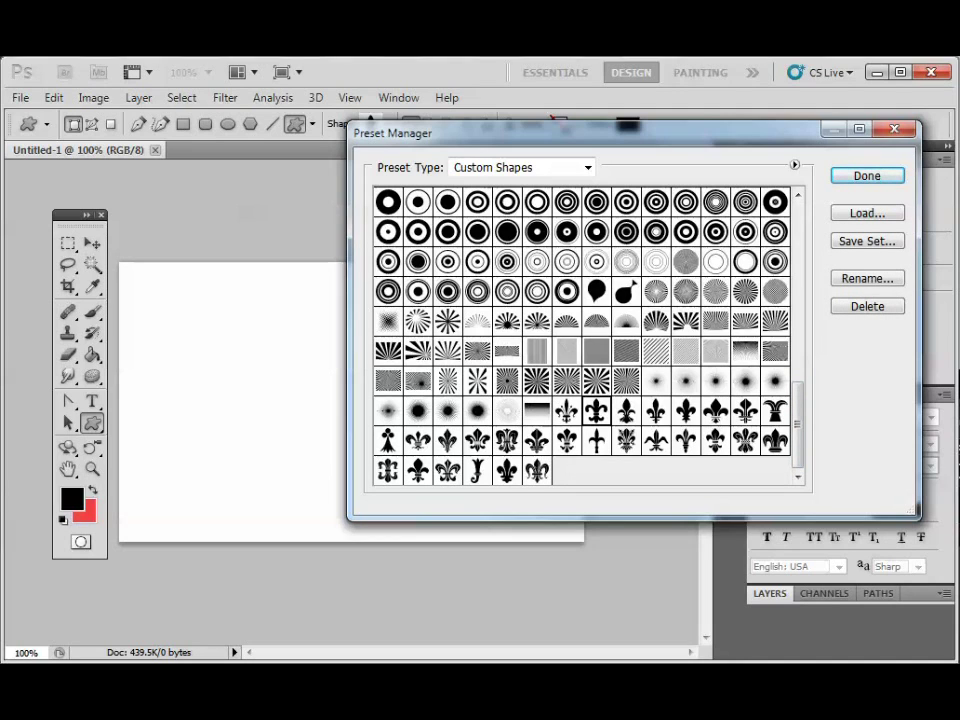
pyautogui.click(715, 410)
pyautogui.click(715, 440)
pyautogui.click(866, 175)
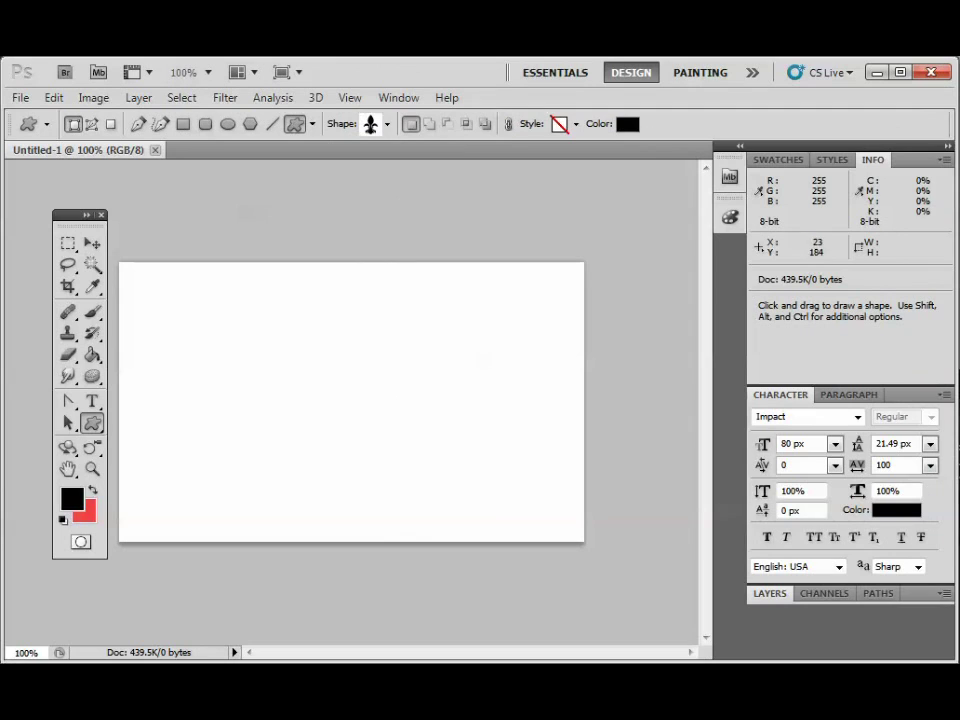
# With the Custom Shape Tool, choose the flower shape with the hooked stem in the last row and draw it near the canvas centre
pyautogui.rightClick(92, 423)
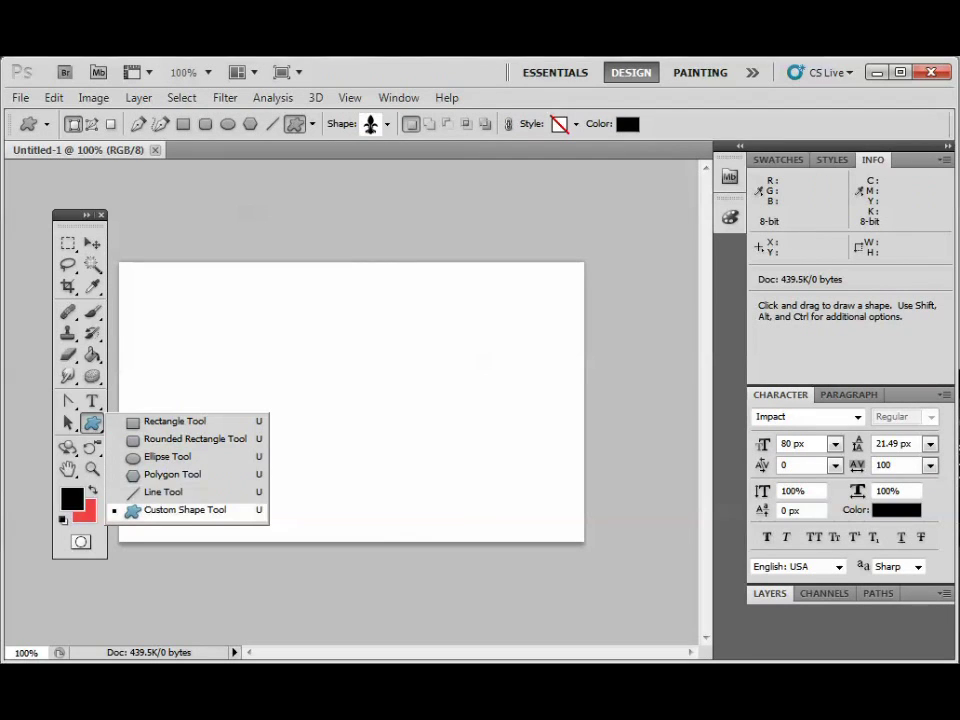
pyautogui.click(185, 510)
pyautogui.click(388, 124)
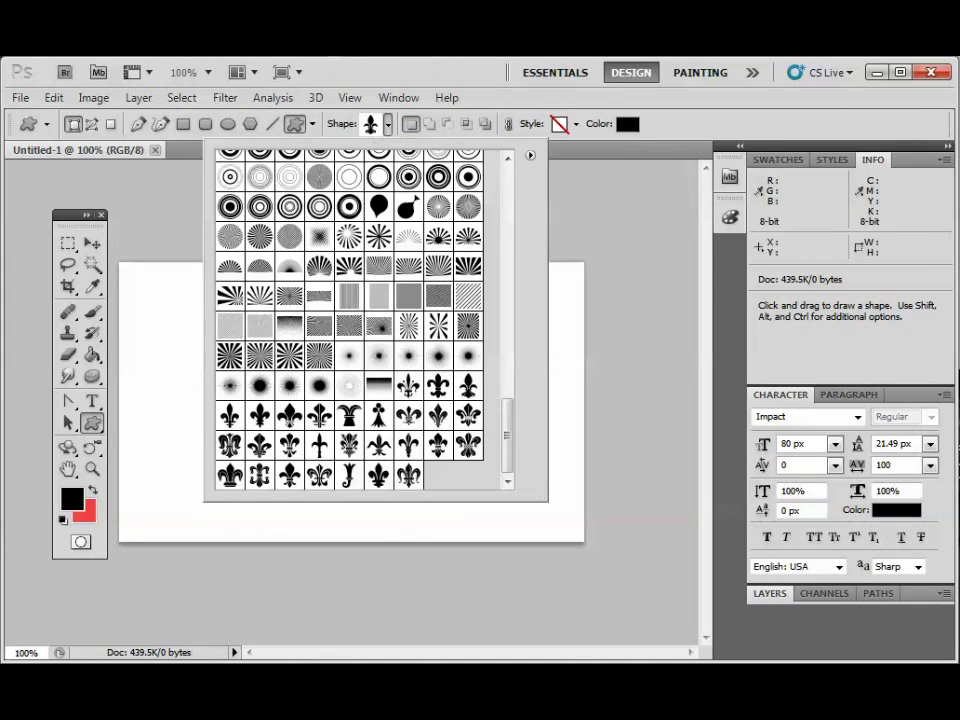
pyautogui.click(349, 476)
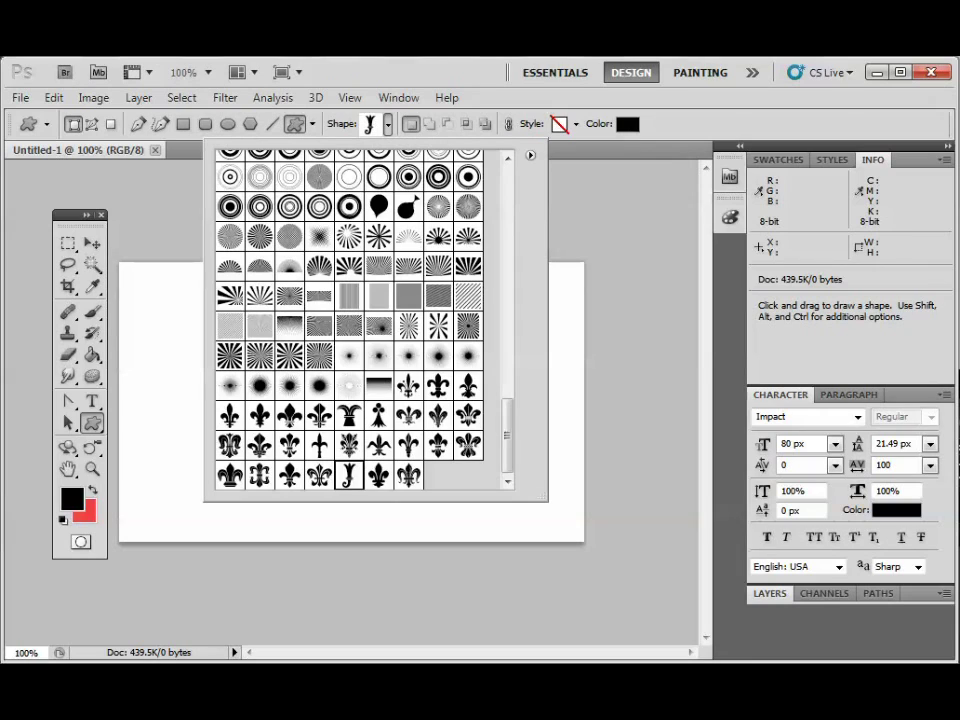
pyautogui.doubleClick(349, 476)
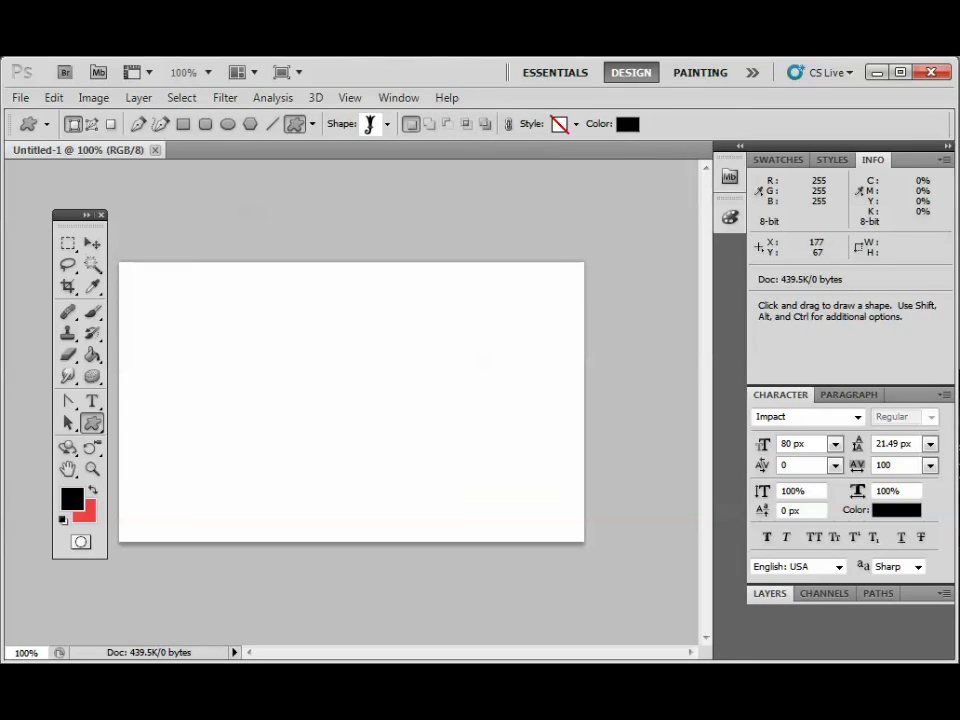
pyautogui.moveTo(296, 329); pyautogui.dragTo(471, 502)
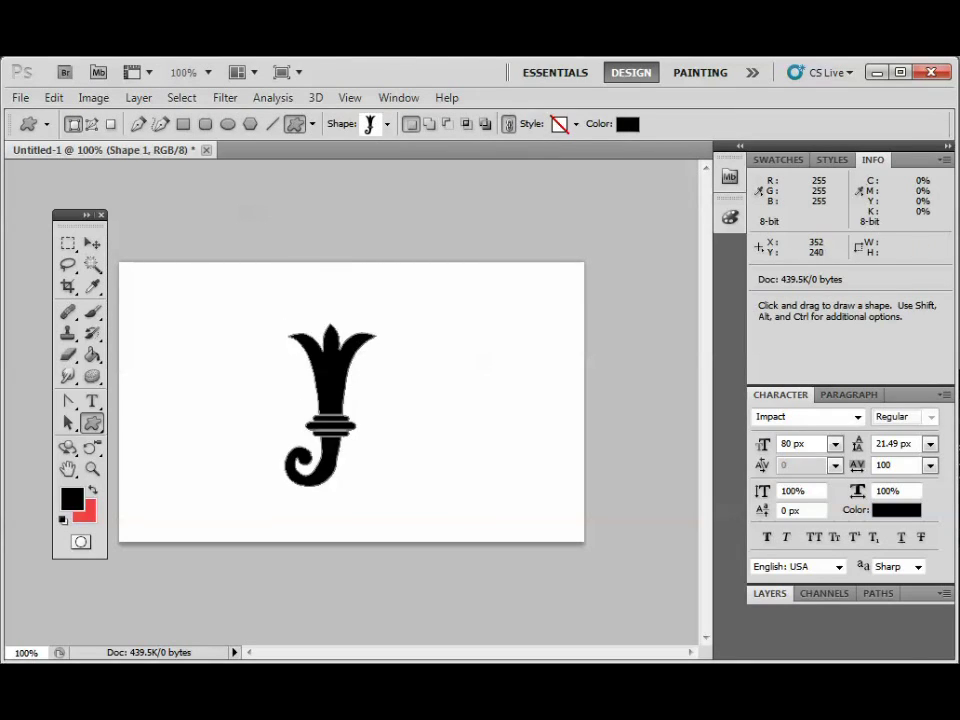